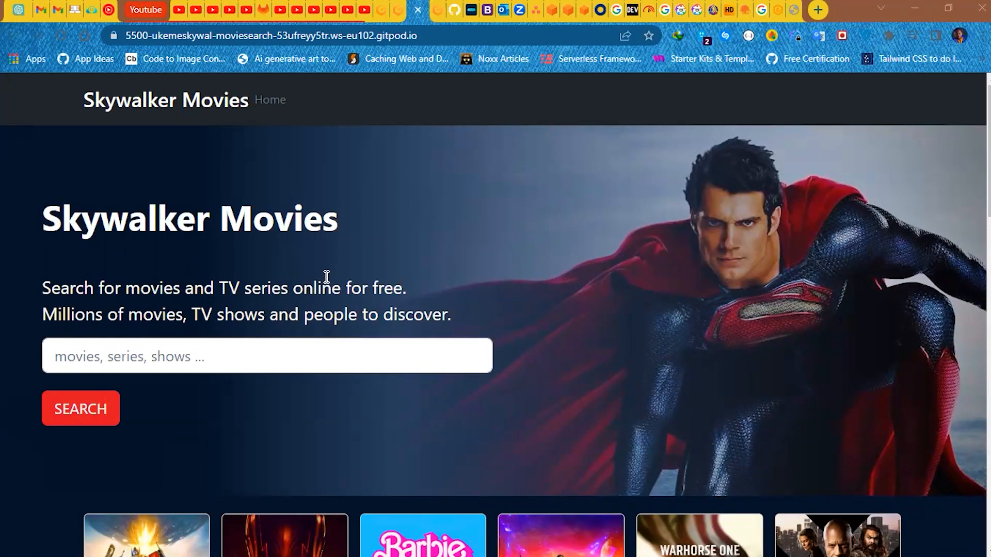
Examine the Skywalker Movies home page, including its search banner and the grid of movie cards with ratings and release dates.
scroll(326, 277, "down", 1)
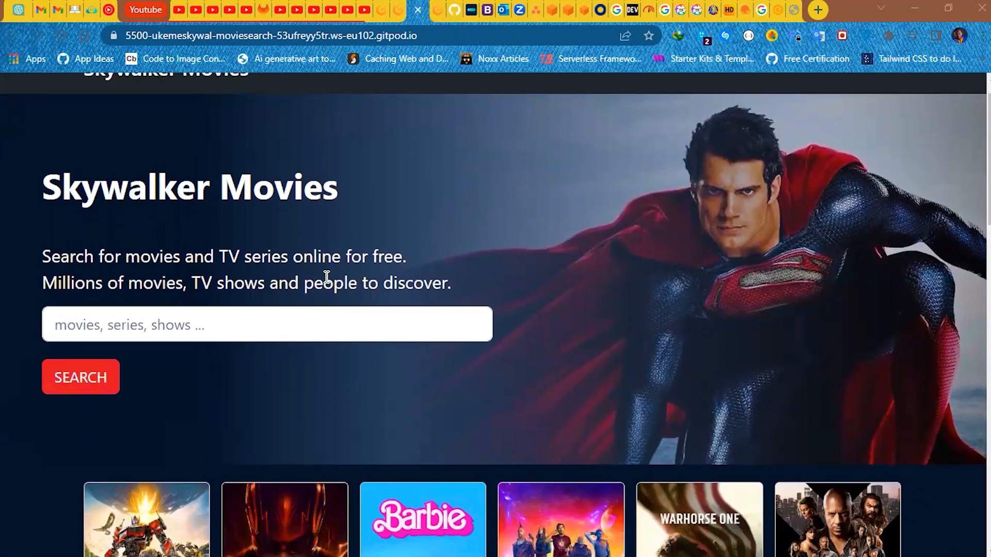
scroll(327, 277, "down", 7)
scroll(327, 277, "down", 8)
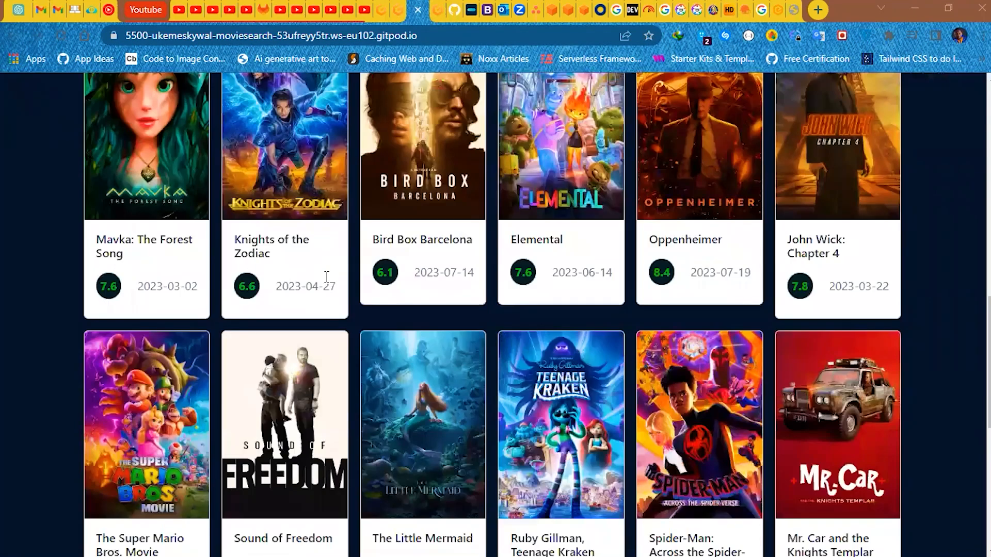
scroll(326, 277, "up", 10)
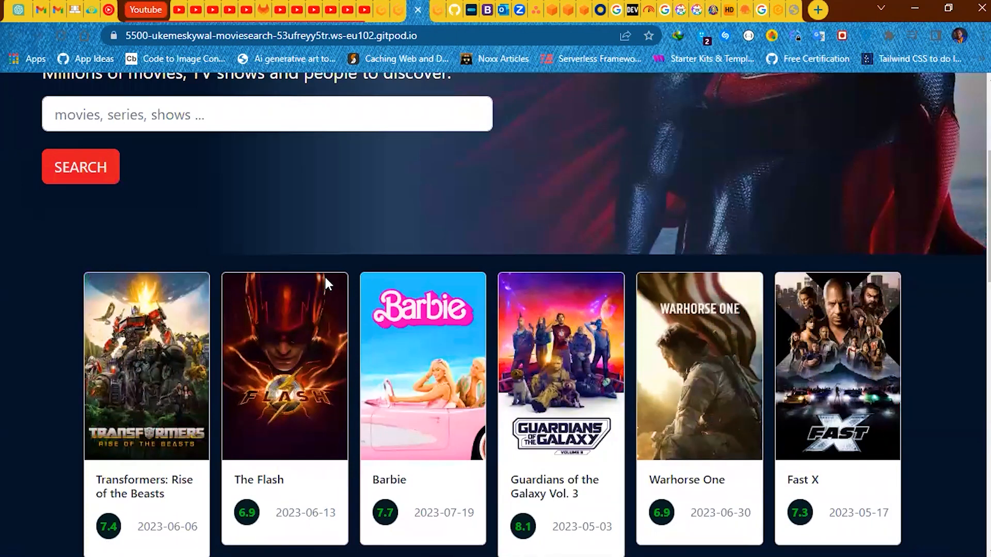
scroll(325, 278, "down", 6)
scroll(326, 279, "up", 7)
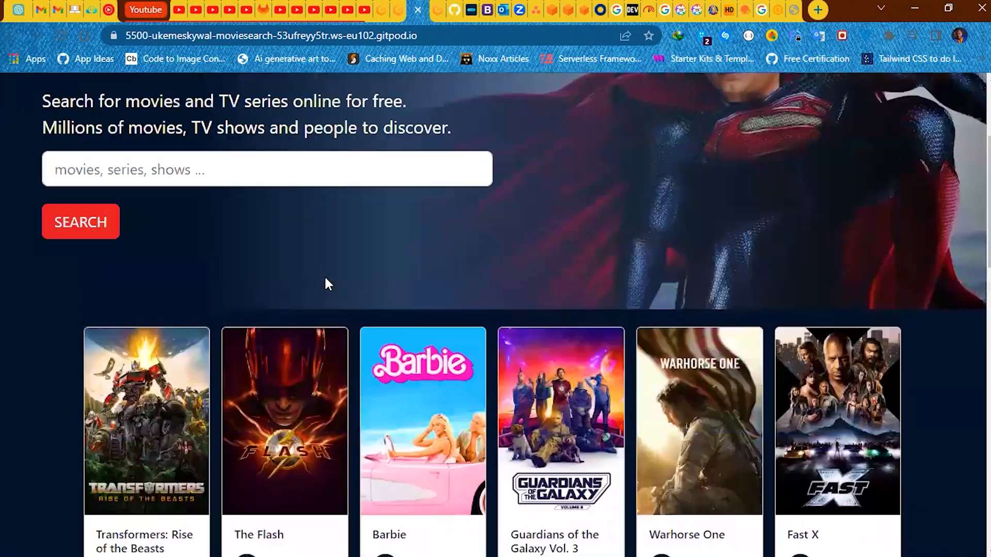
scroll(327, 281, "up", 4)
scroll(327, 277, "down", 1)
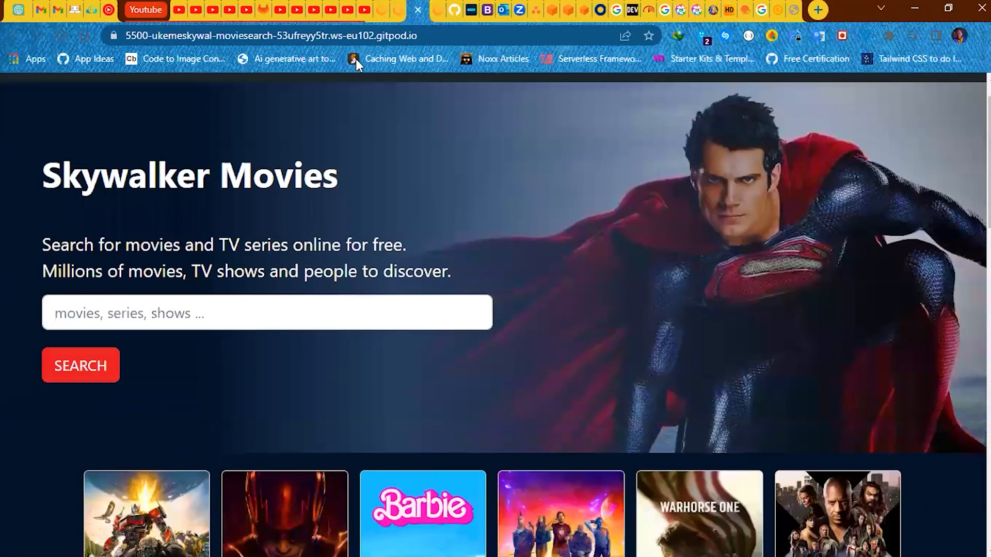
scroll(376, 260, "down", 3)
scroll(376, 260, "down", 3)
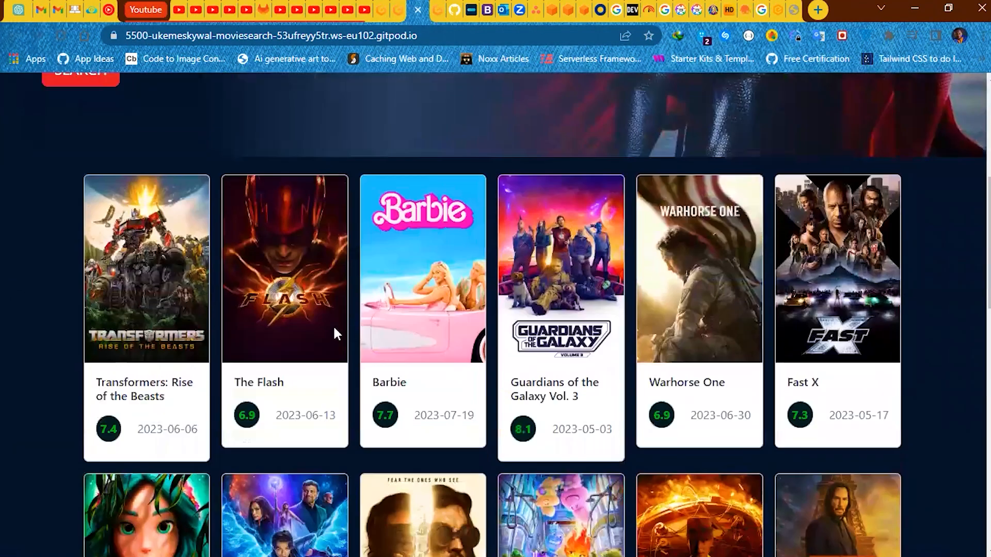
scroll(522, 511, "up", 7)
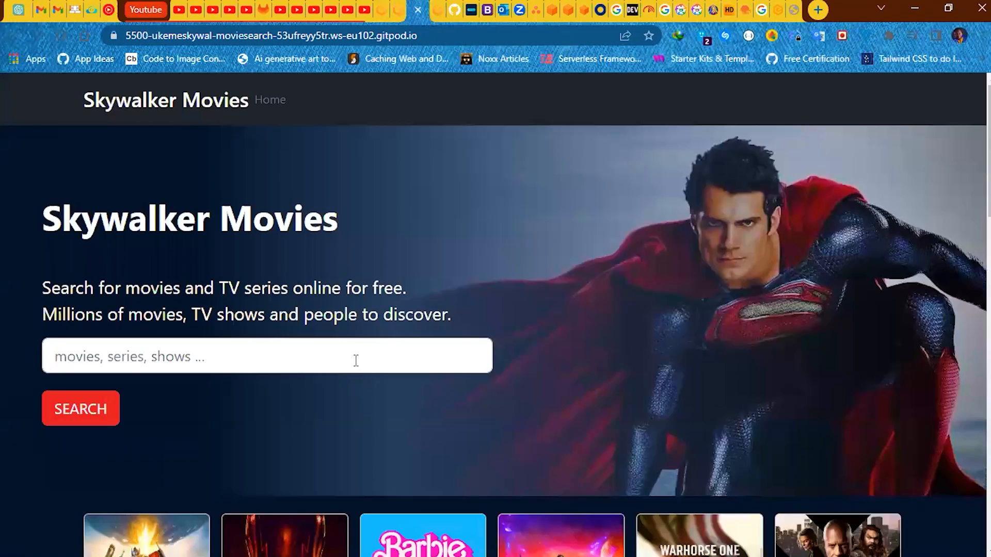
Search the Skywalker Movies site for "batman".
left_click(356, 360)
type("bat")
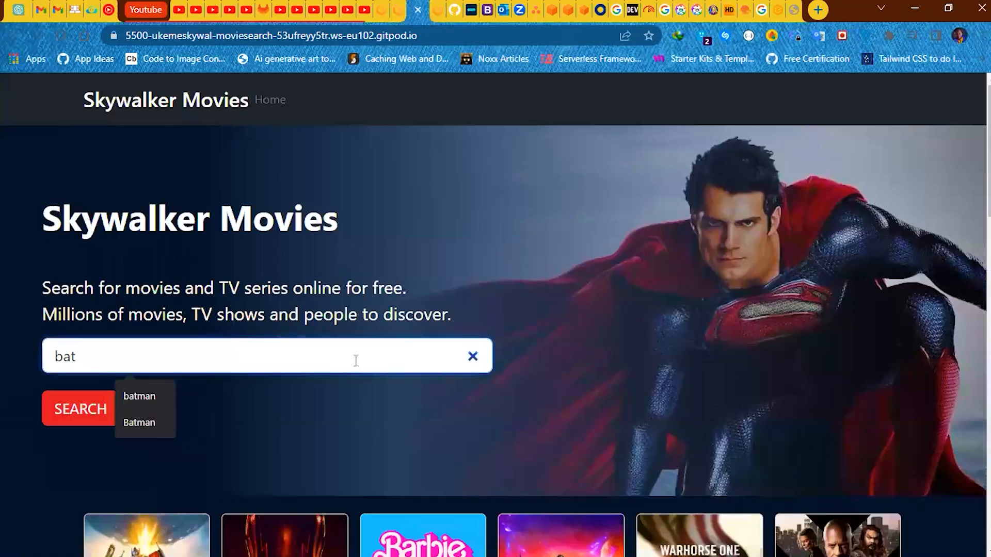
left_click(147, 393)
left_click(110, 407)
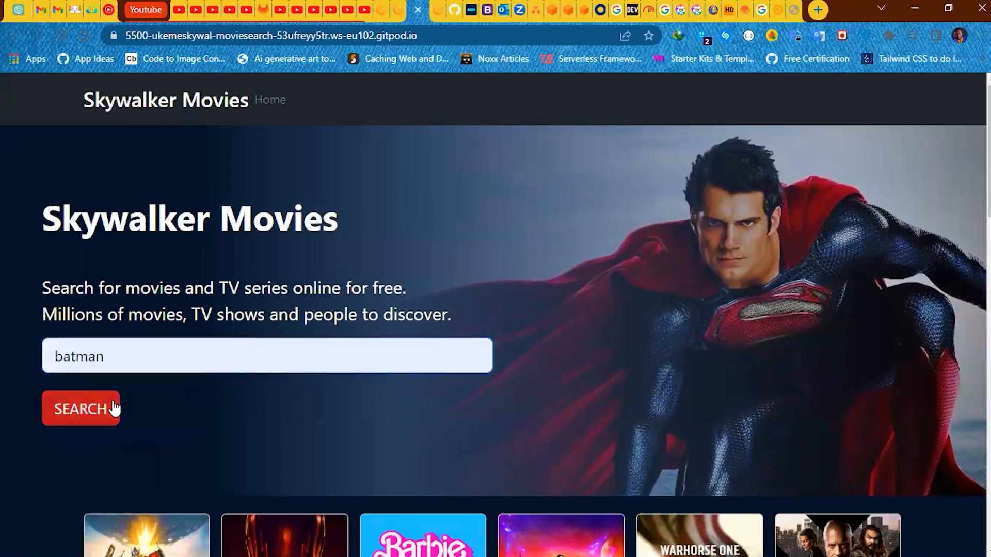
Examine the movie cards returned for the batman search, including their titles, ratings and release dates.
scroll(245, 355, "down", 10)
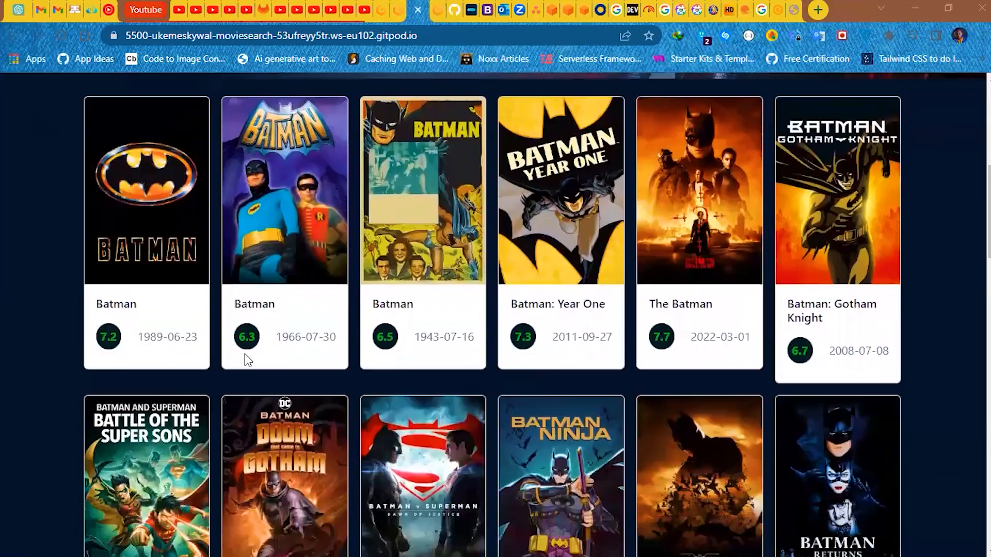
scroll(244, 353, "down", 1)
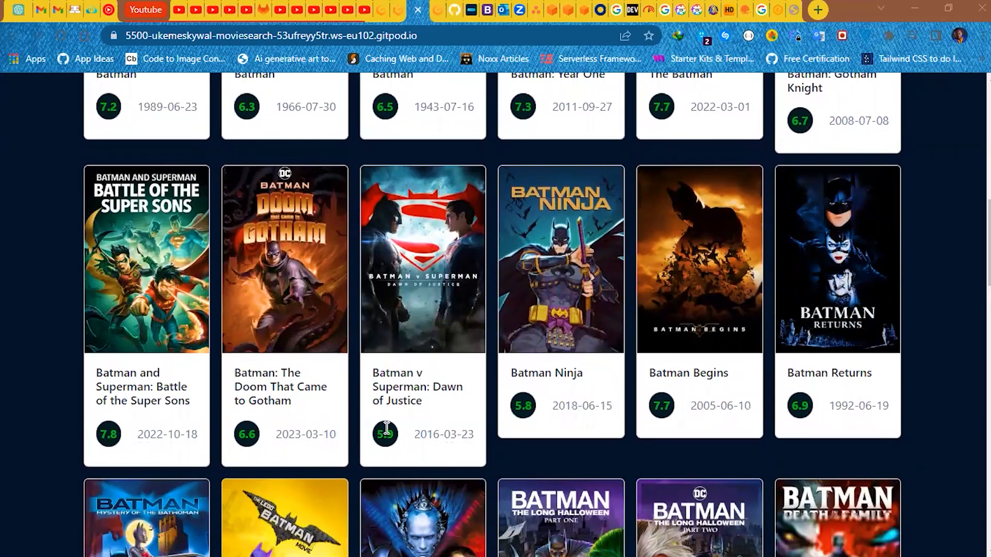
scroll(383, 430, "down", 2)
scroll(382, 431, "down", 2)
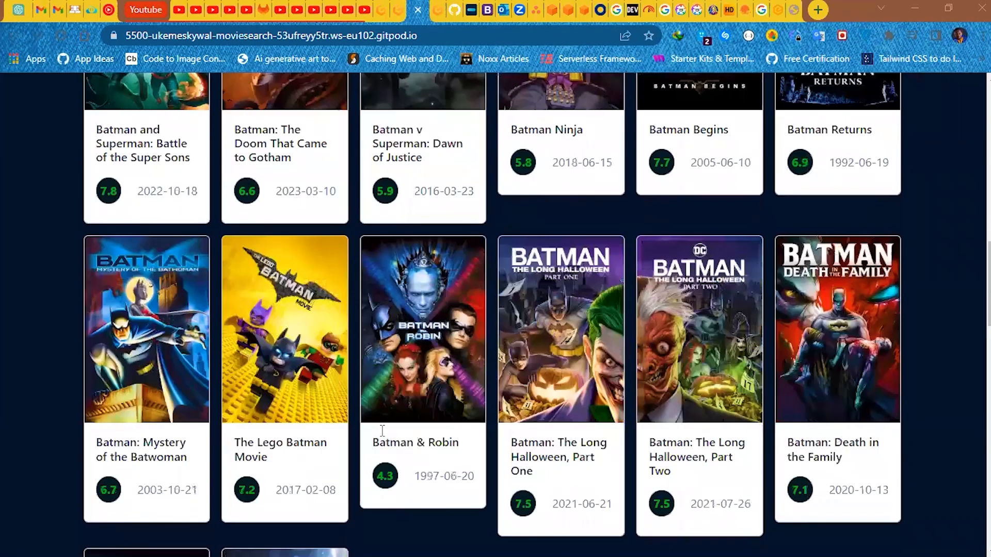
scroll(382, 431, "down", 3)
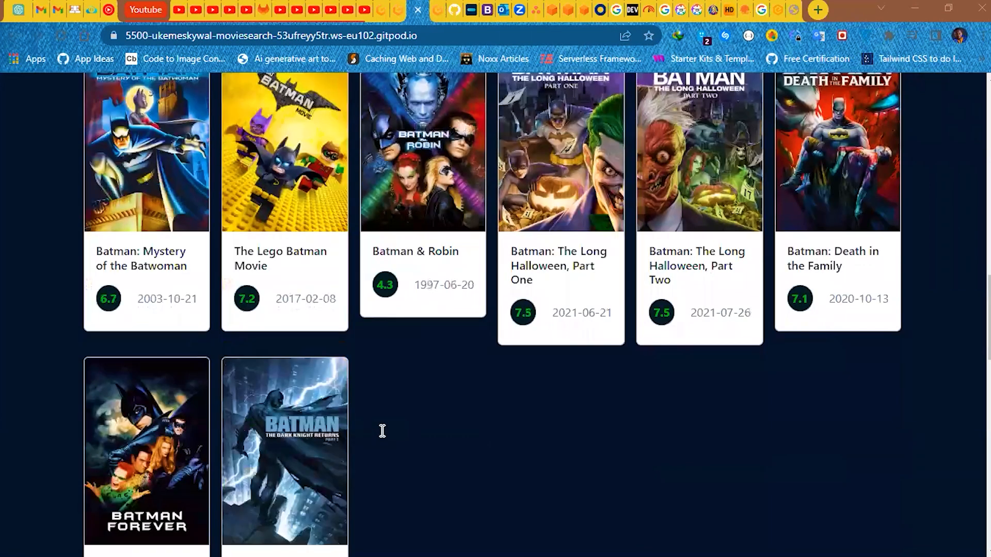
scroll(382, 431, "down", 8)
scroll(382, 431, "up", 7)
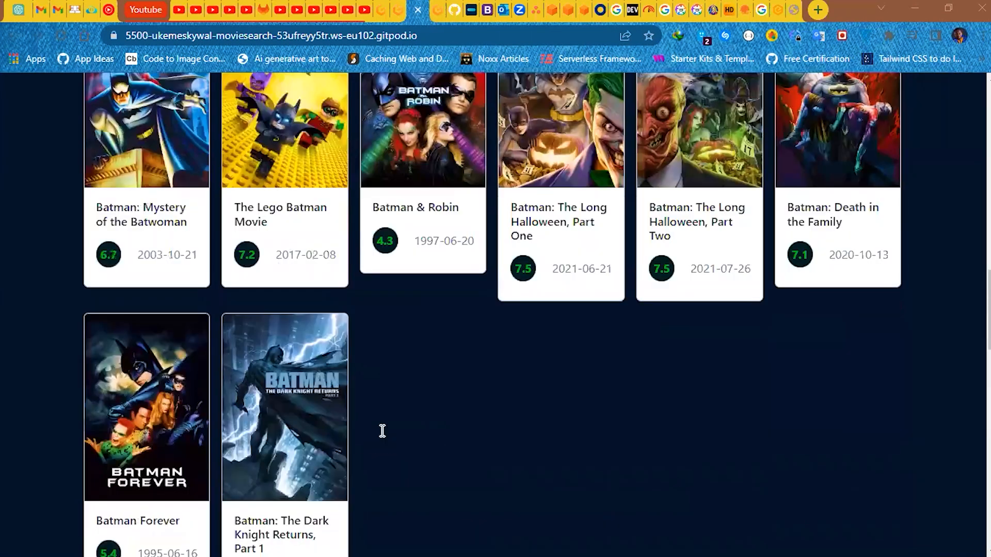
scroll(382, 431, "up", 3)
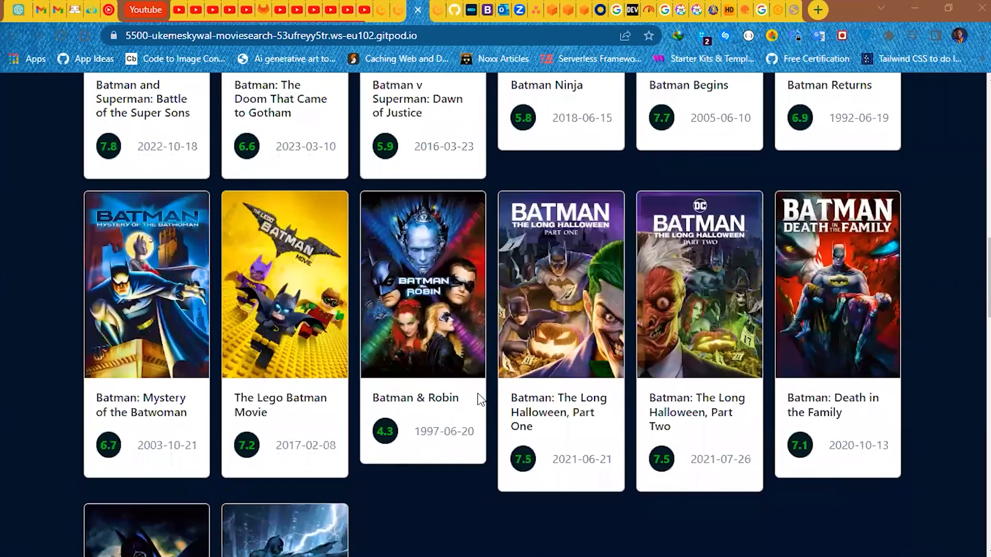
Examine the recommendations based on search results beneath the batman movies and return to the page's search banner.
scroll(479, 399, "down", 10)
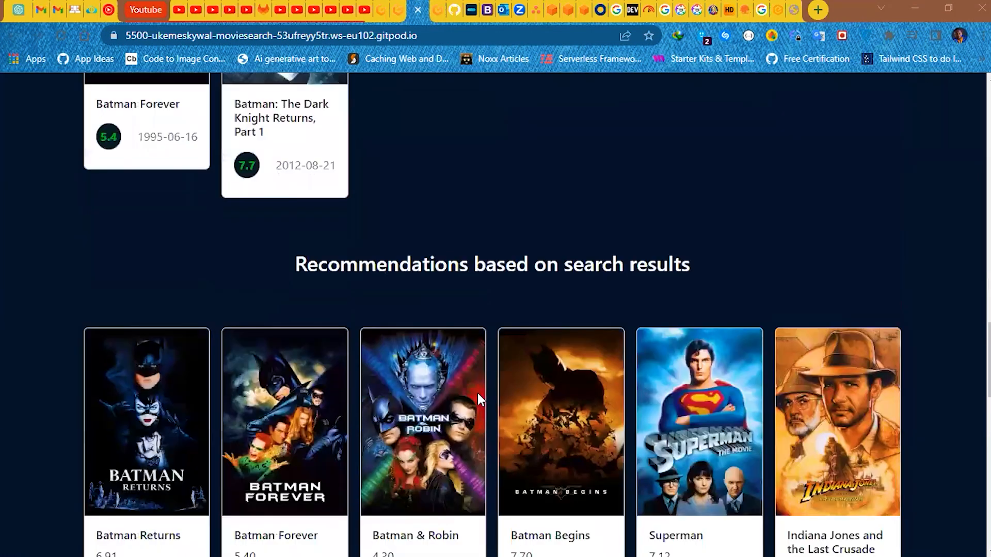
scroll(478, 394, "down", 6)
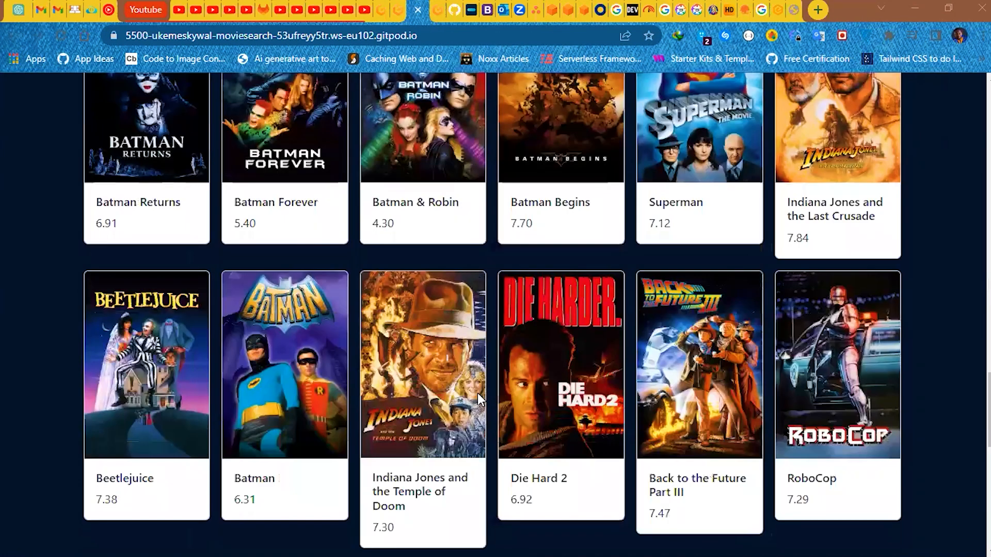
scroll(478, 392, "up", 13)
scroll(478, 393, "down", 15)
scroll(486, 287, "down", 2)
scroll(485, 286, "up", 15)
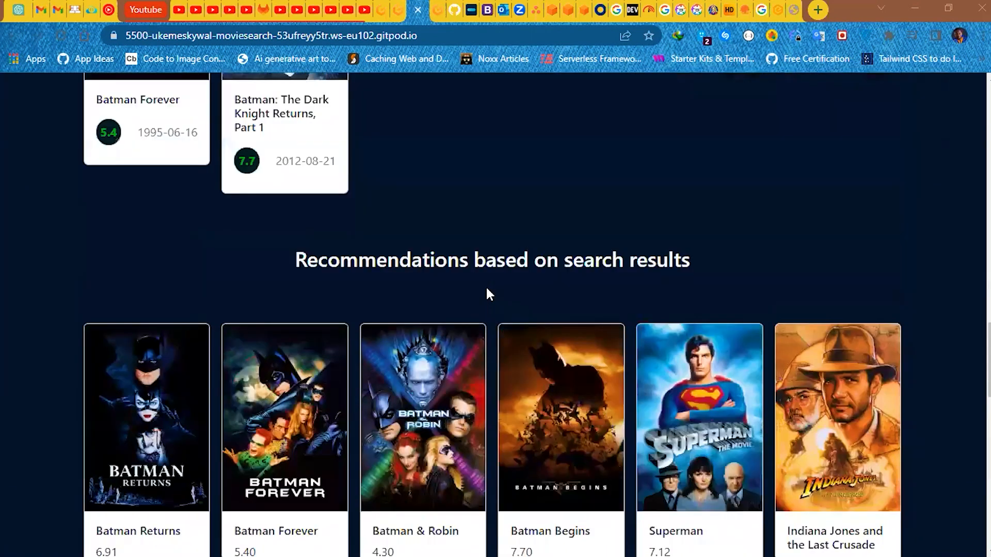
scroll(486, 287, "up", 12)
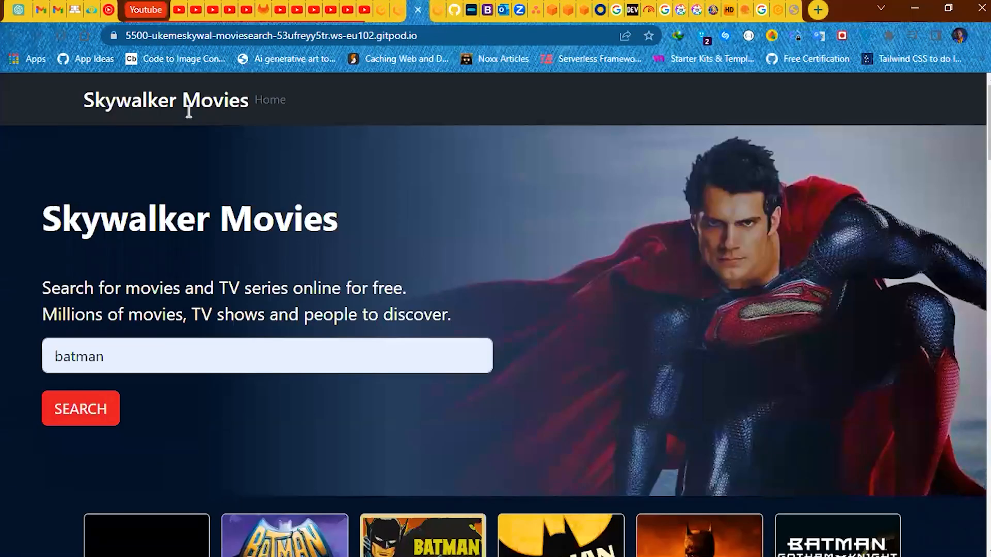
Switch to the Gitpod code editor and review script.js up to the API constants, highlighting the movie database domain in BASE_URL.
left_click(385, 10)
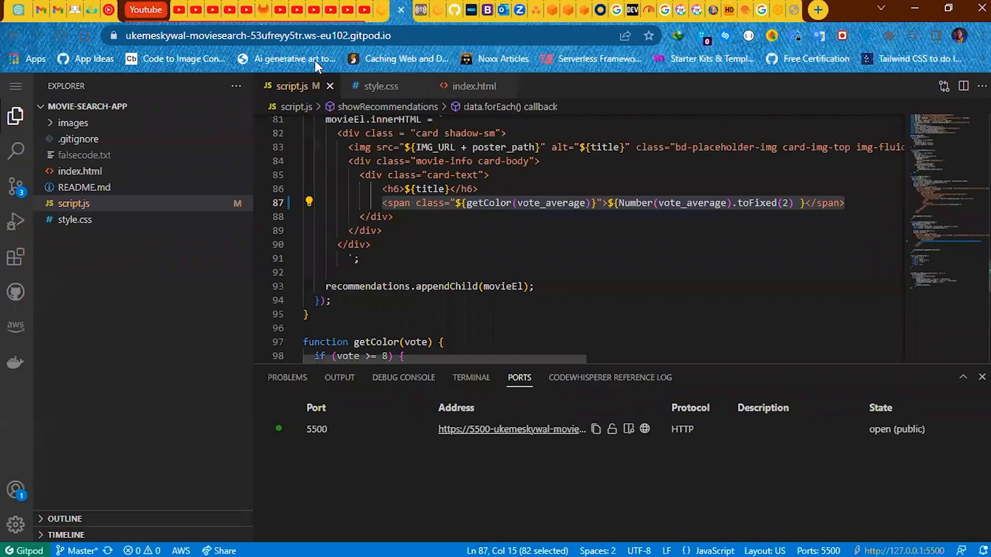
left_click(367, 86)
key("ctrl+Tab")
scroll(524, 234, "up", 4)
left_click(524, 236)
scroll(524, 236, "up", 12)
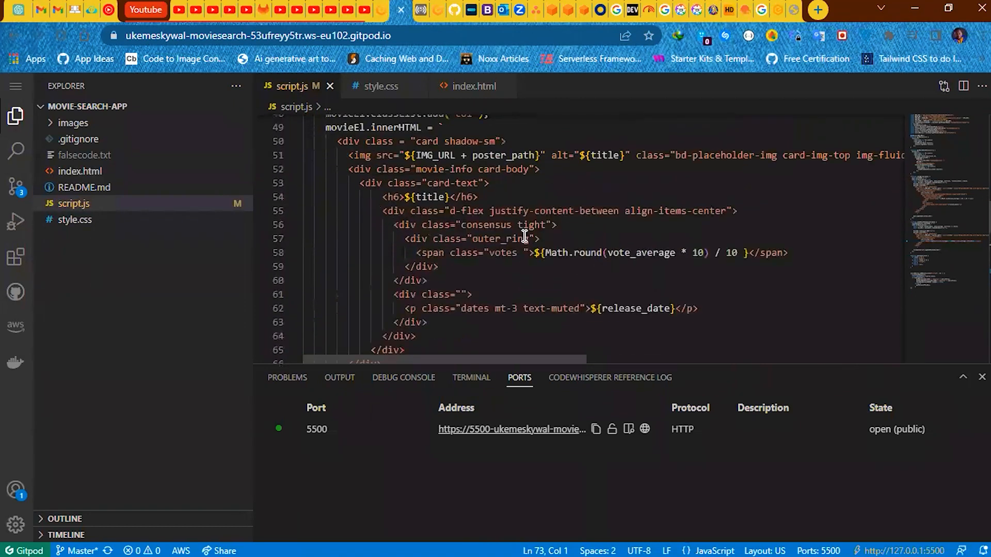
scroll(524, 236, "up", 7)
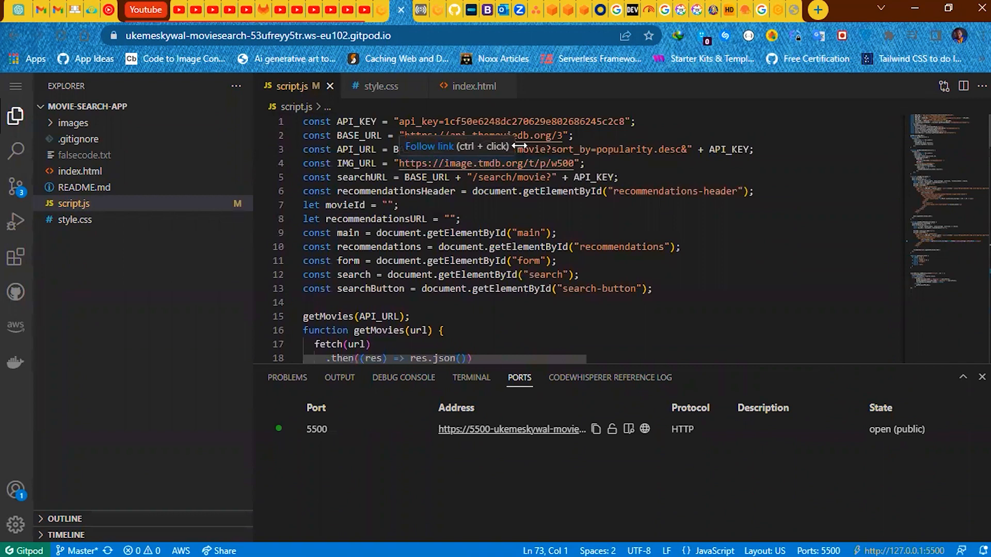
left_click(554, 135)
left_click_drag(554, 136, 444, 136)
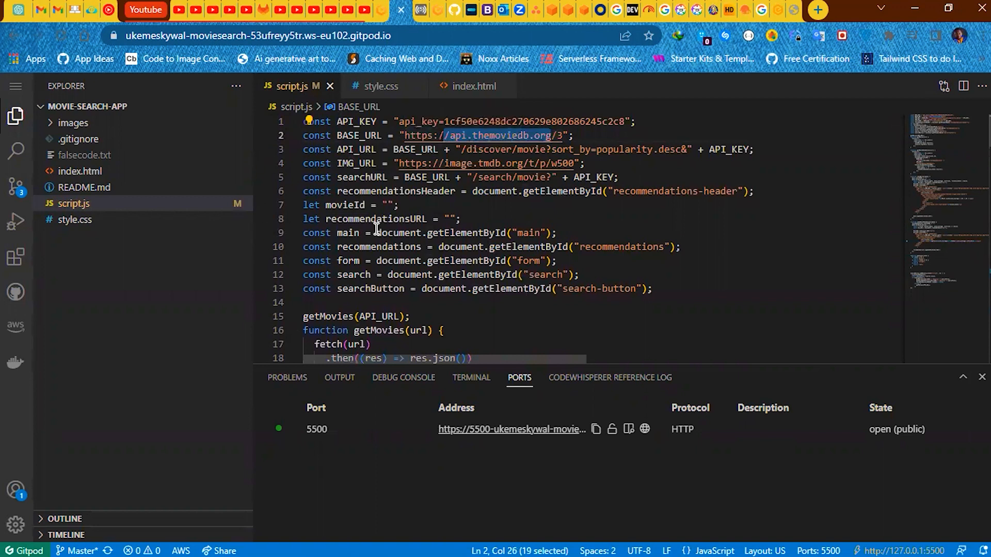
View the project's style.css and index.html files, and return to the running Skywalker Movies site.
left_click(382, 88)
left_click(464, 87)
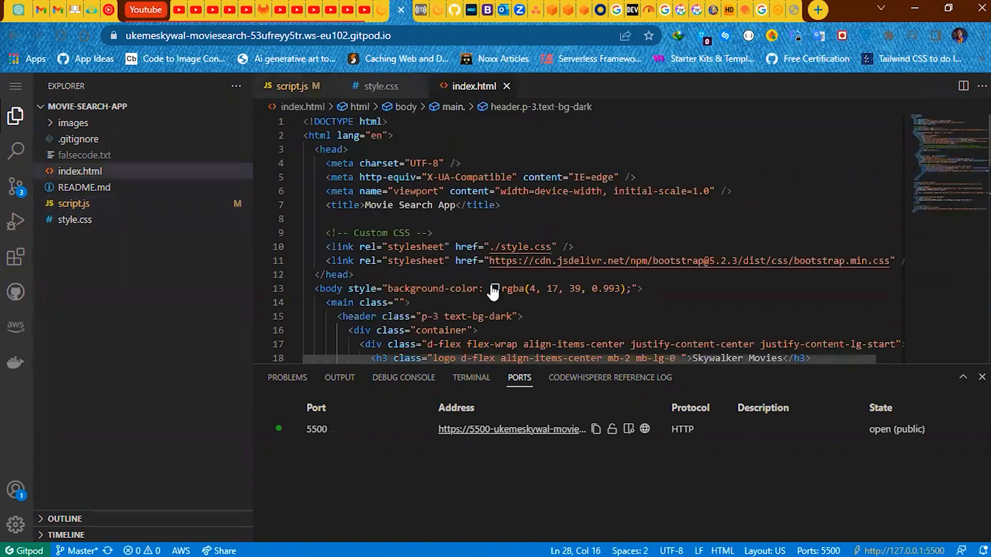
left_click(517, 304)
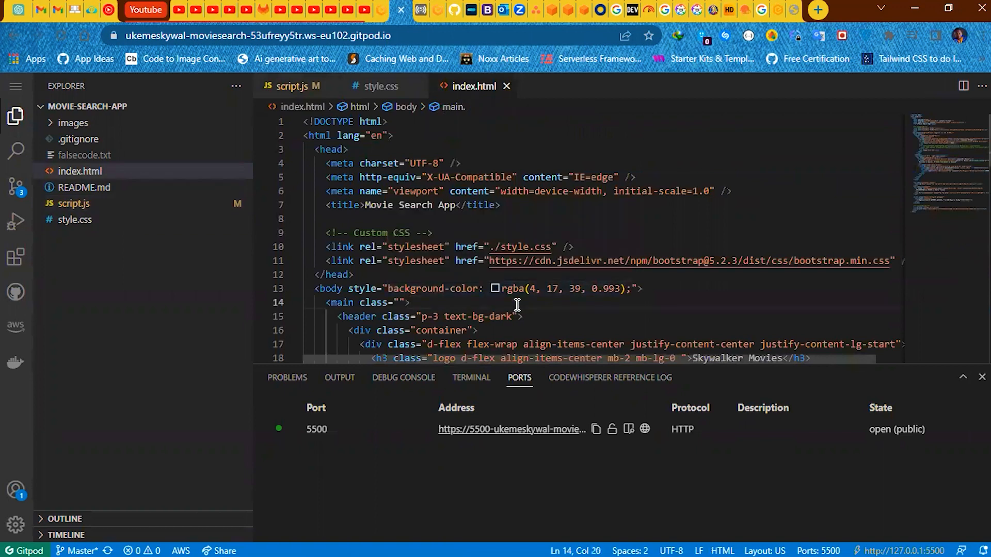
left_click(420, 11)
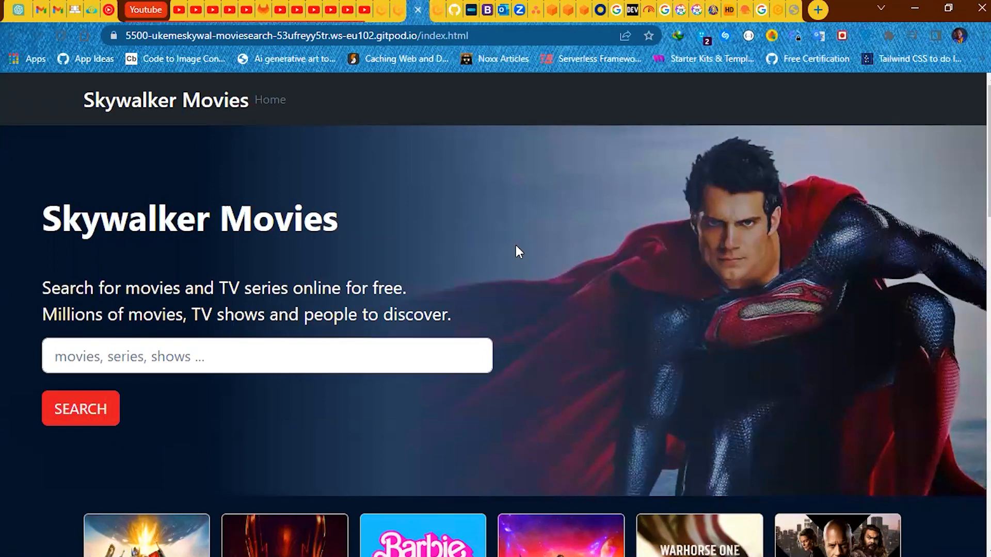
Switch to the AWS Management Console, search for "aws ampl" and open the AWS Amplify service.
key("alt+Tab")
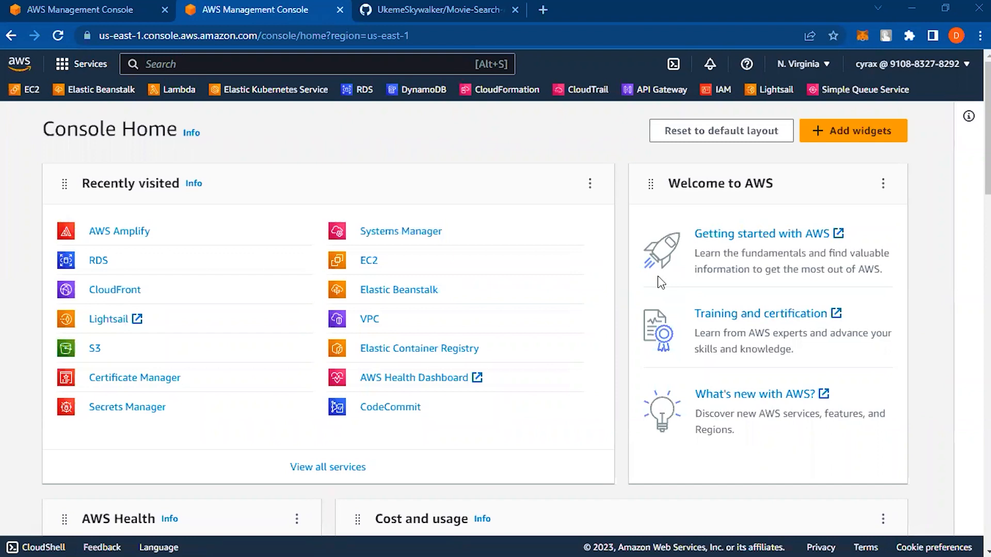
left_click(259, 64)
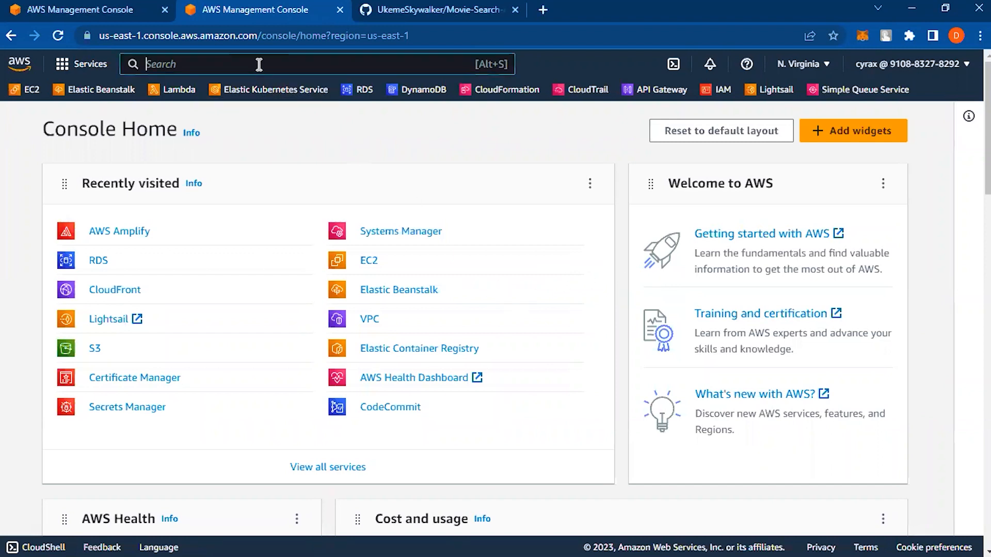
type("aws ampl")
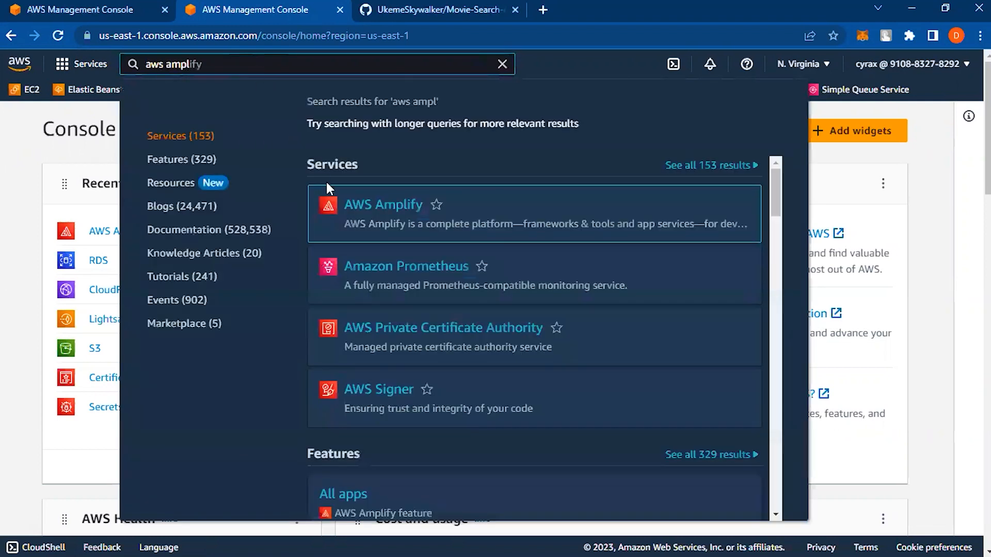
left_click(384, 206)
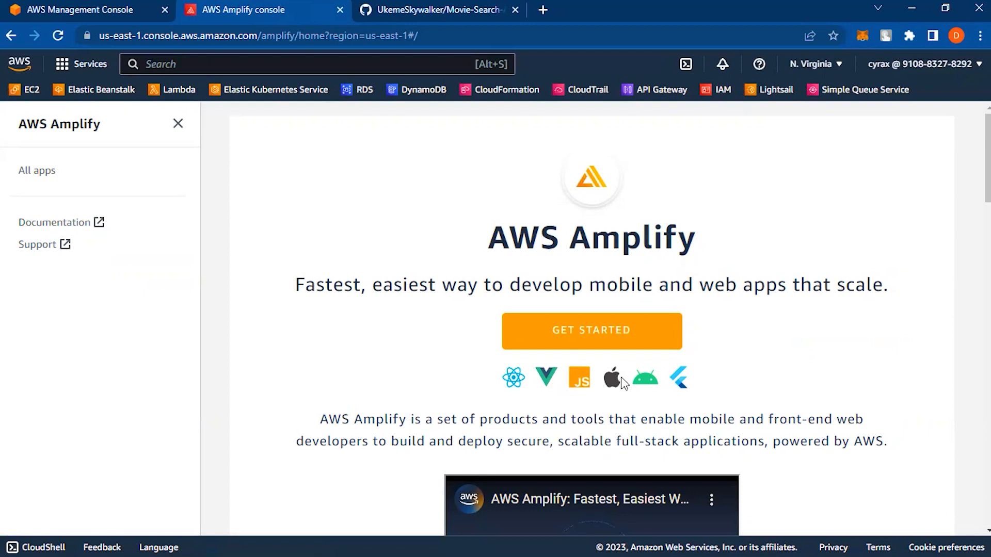
Get started with Amplify Hosting to host a web app.
scroll(679, 379, "down", 3)
scroll(679, 384, "up", 3)
left_click(584, 332)
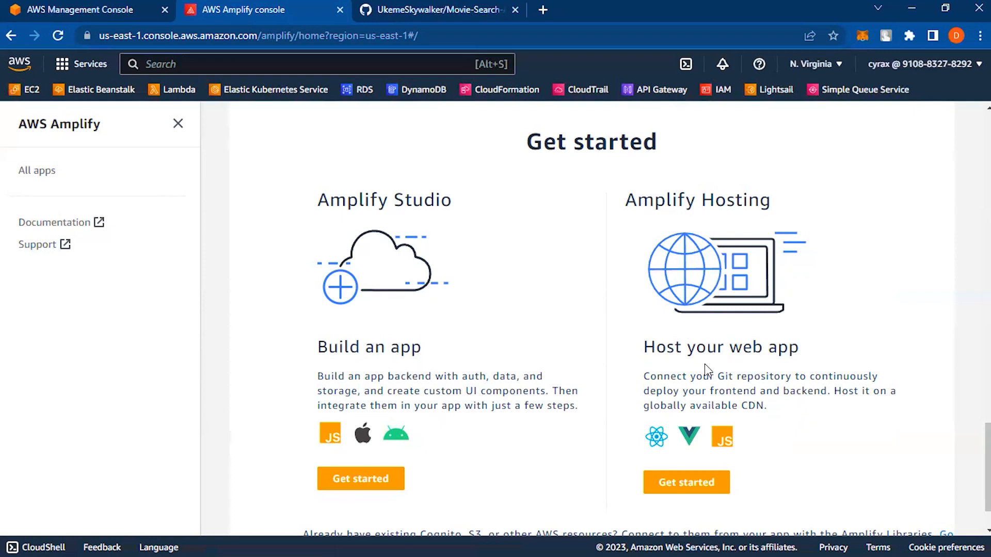
left_click(700, 492)
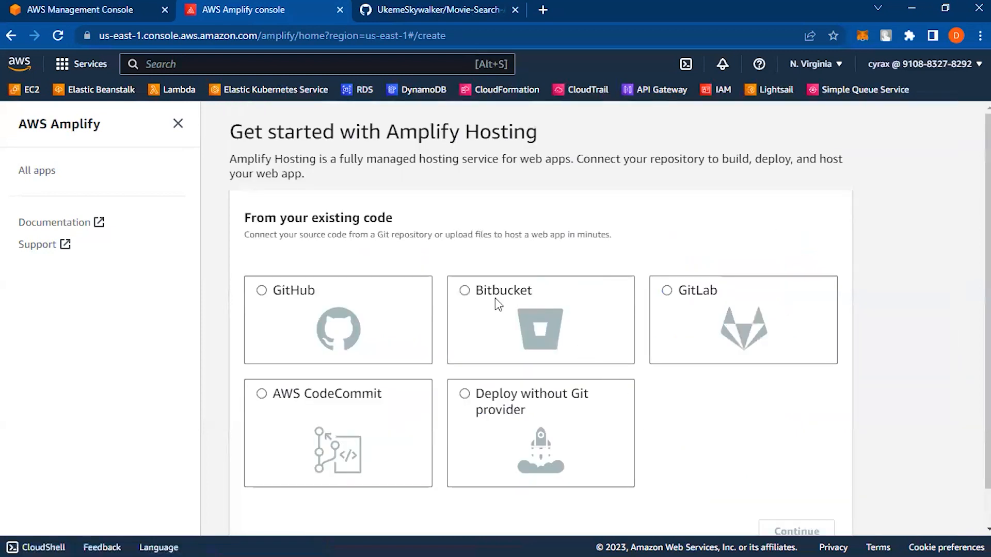
Choose GitHub as the existing code source for Amplify Hosting and continue to adding a repository branch.
scroll(357, 283, "down", 1)
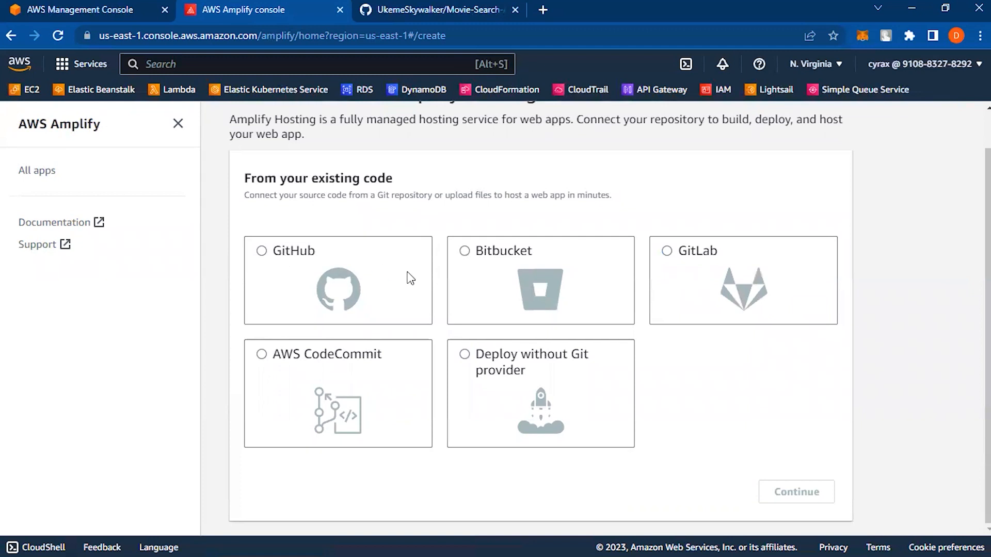
left_click(311, 269)
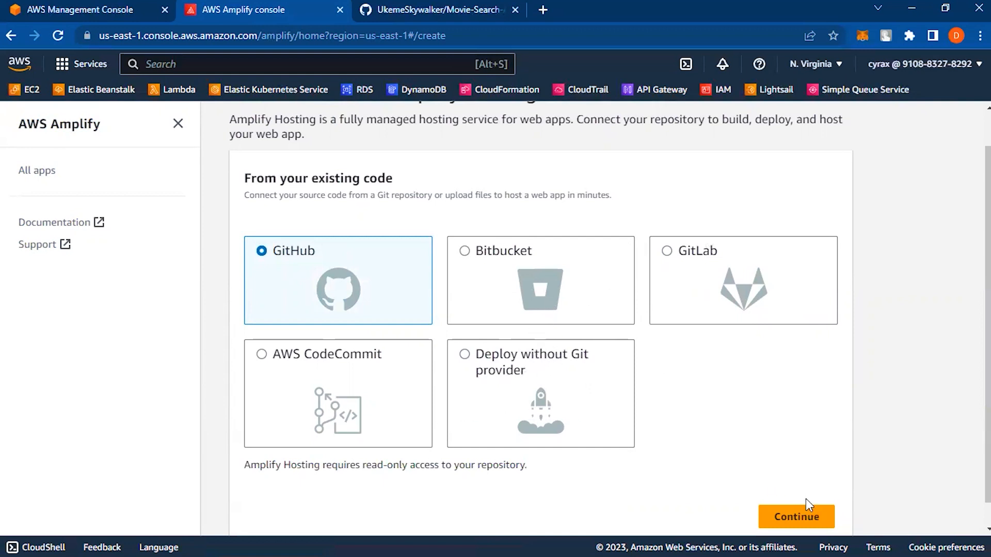
left_click(808, 515)
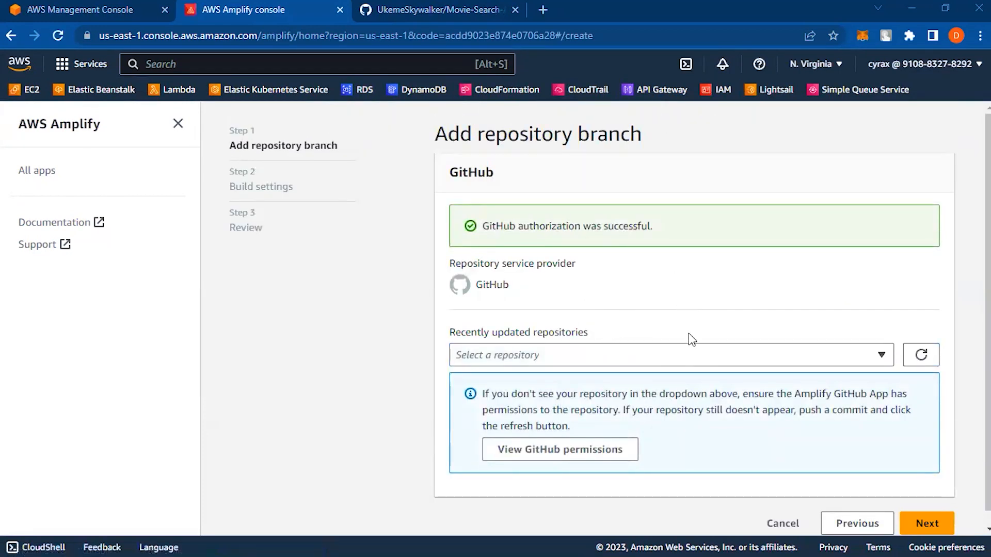
View the recently updated repositories that can be connected from GitHub.
left_click(720, 361)
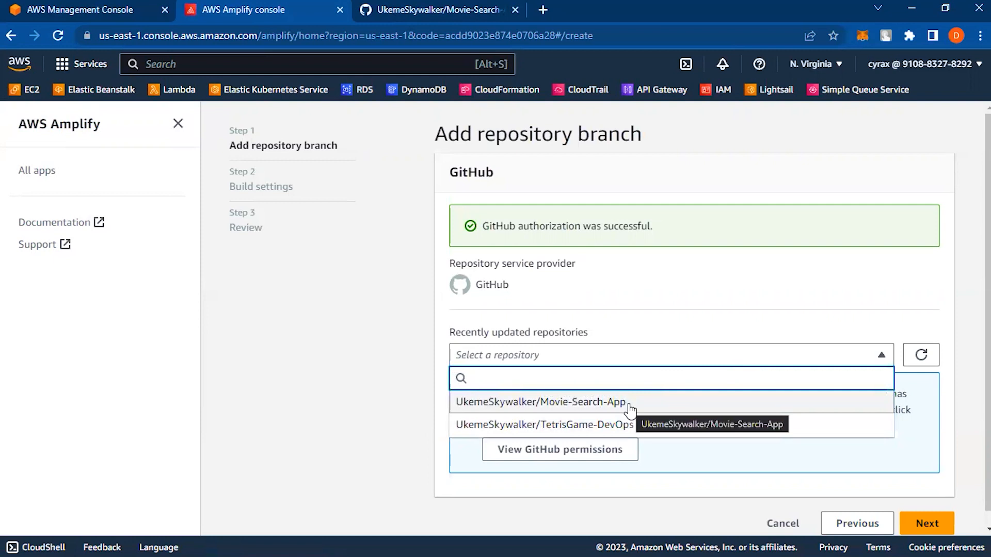
left_click(667, 488)
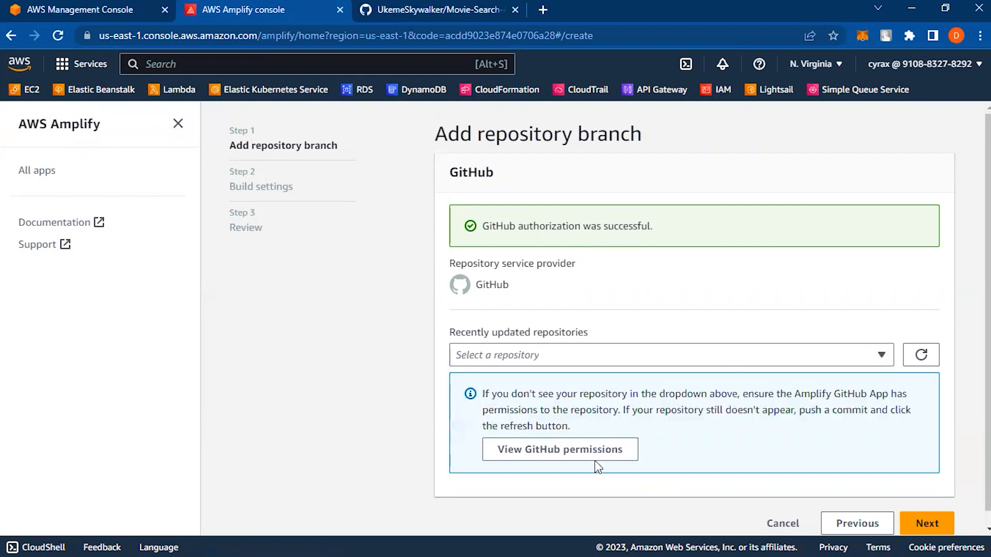
scroll(631, 449, "down", 1)
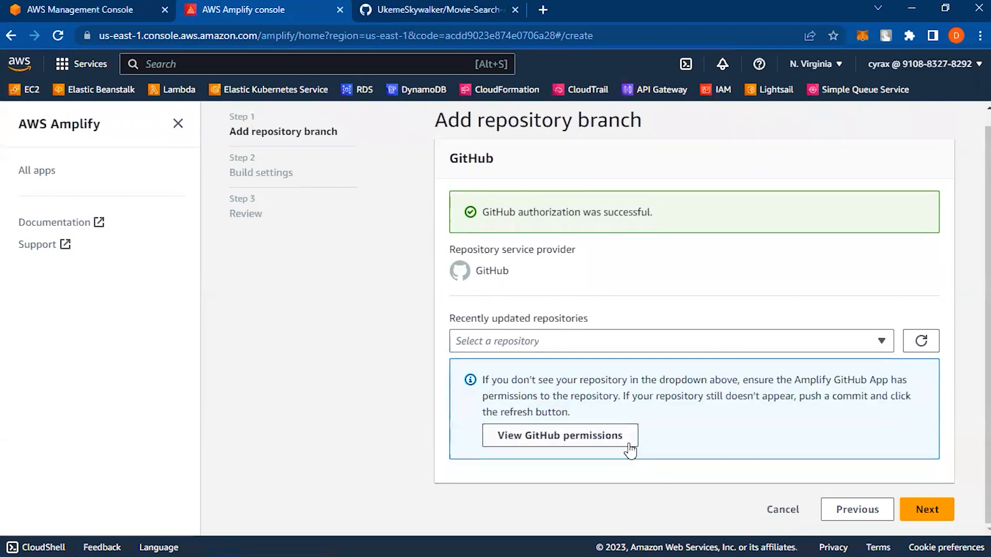
right_click(596, 428)
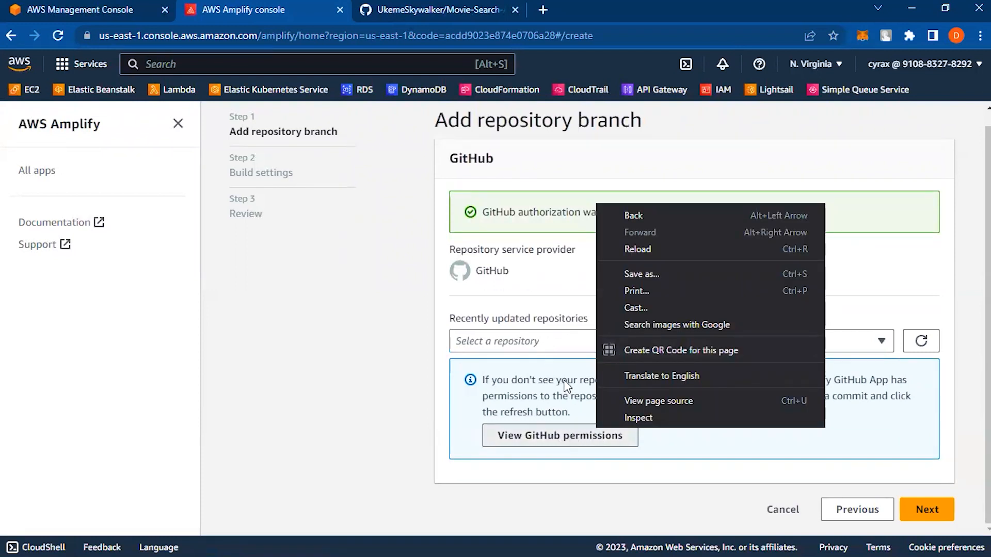
left_click(566, 334)
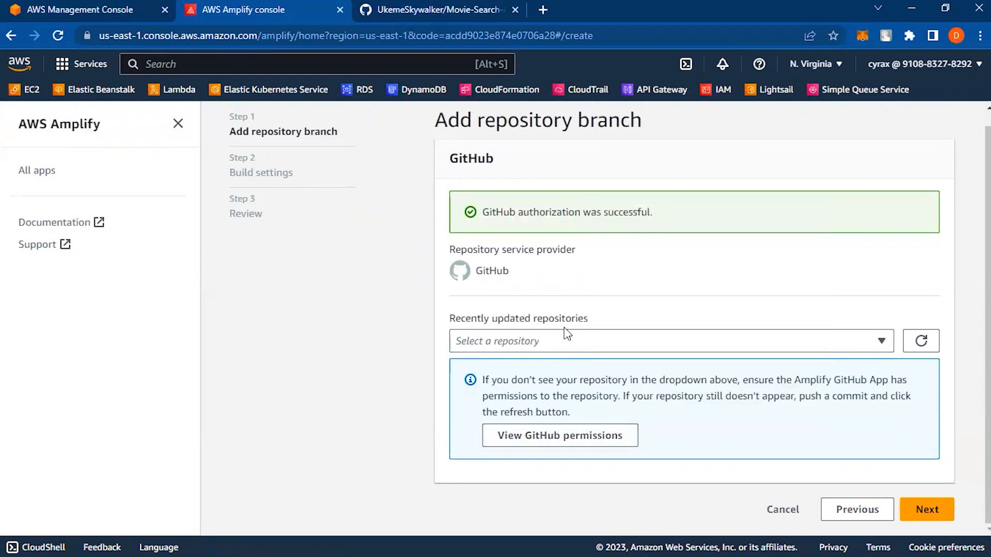
View the GitHub permissions of the AWS Amplify app for the personal account and inspect the repositories selectable under Repository access.
left_click(562, 441)
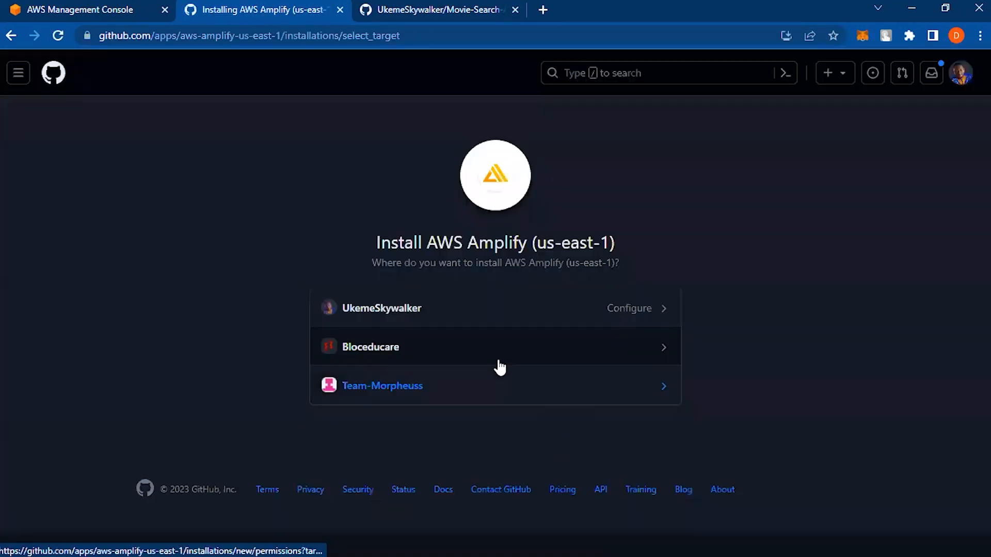
left_click(463, 324)
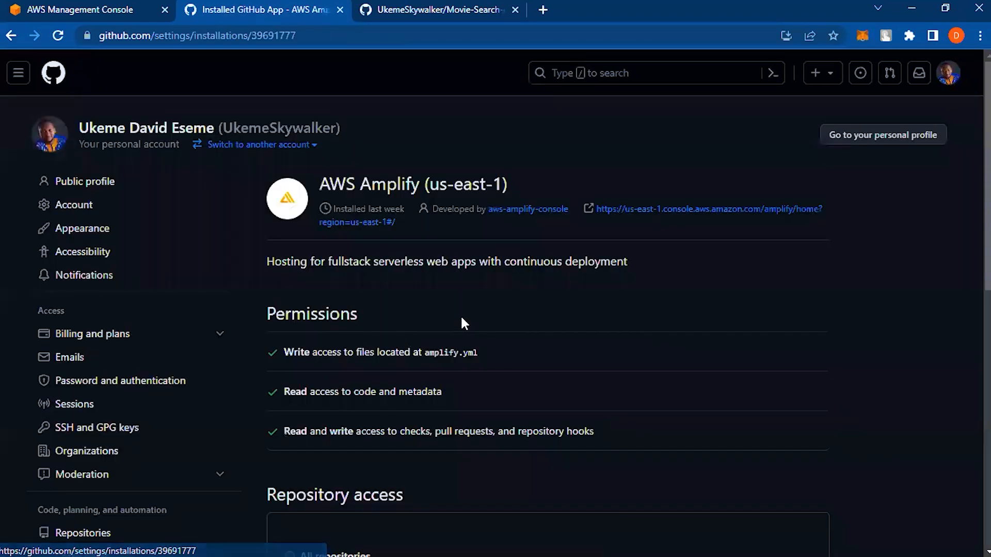
scroll(544, 407, "down", 5)
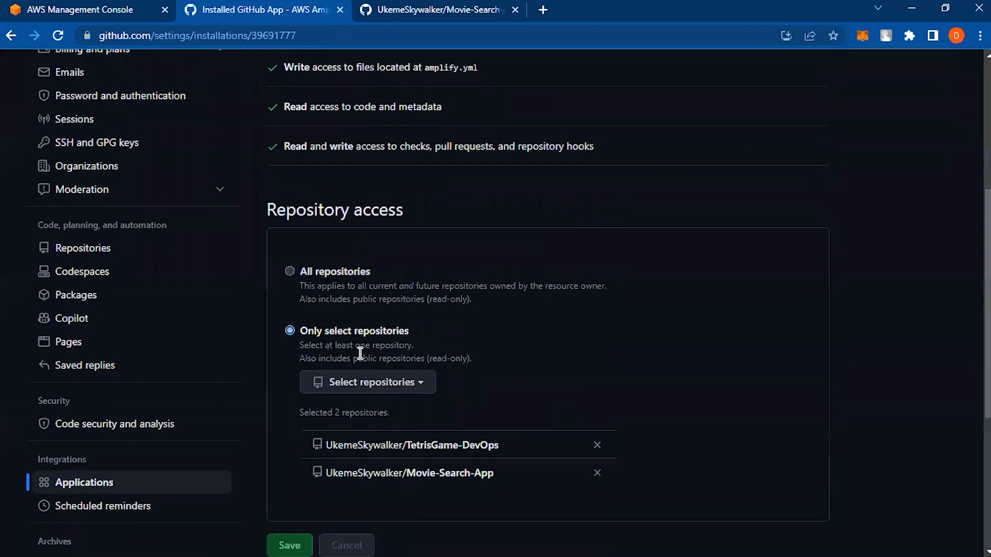
left_click(396, 383)
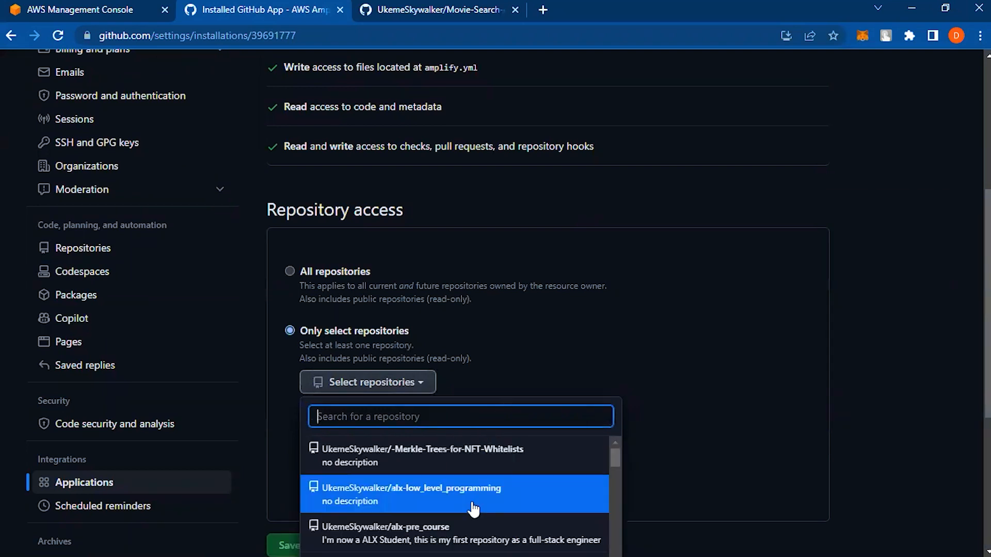
left_click(568, 357)
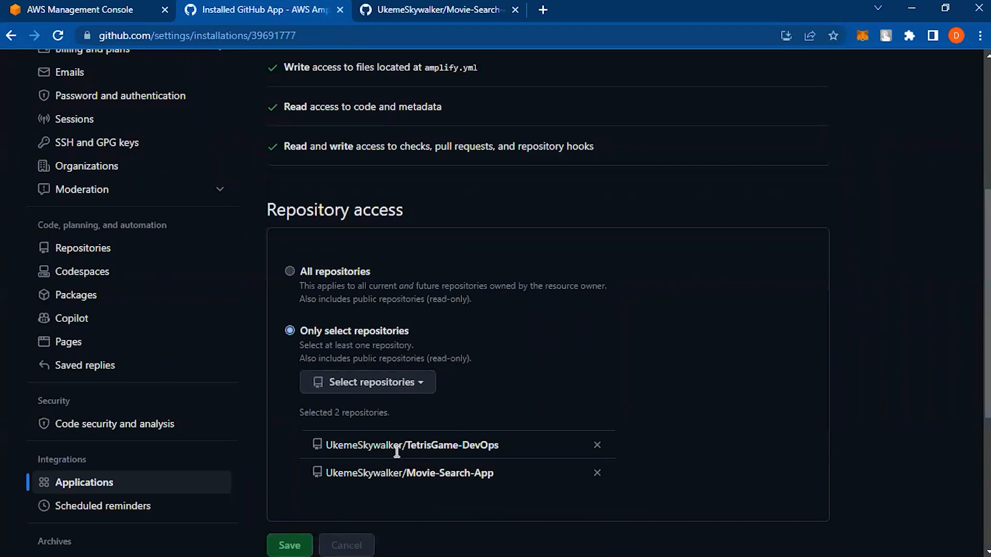
Return to the Amplify Hosting setup and continue with GitHub as the existing code source.
scroll(396, 452, "left", 5)
scroll(292, 424, "left", 5)
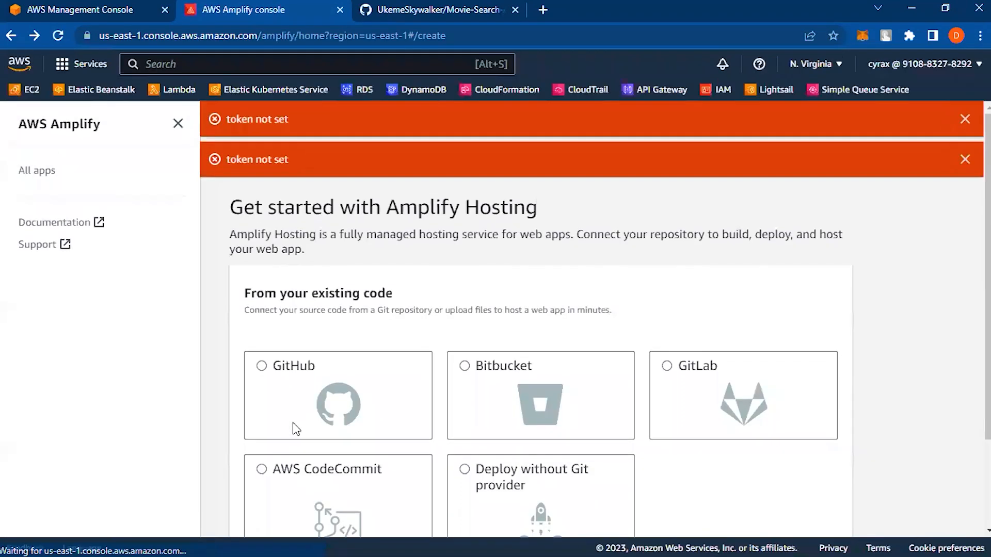
scroll(372, 332, "down", 1)
left_click(299, 283)
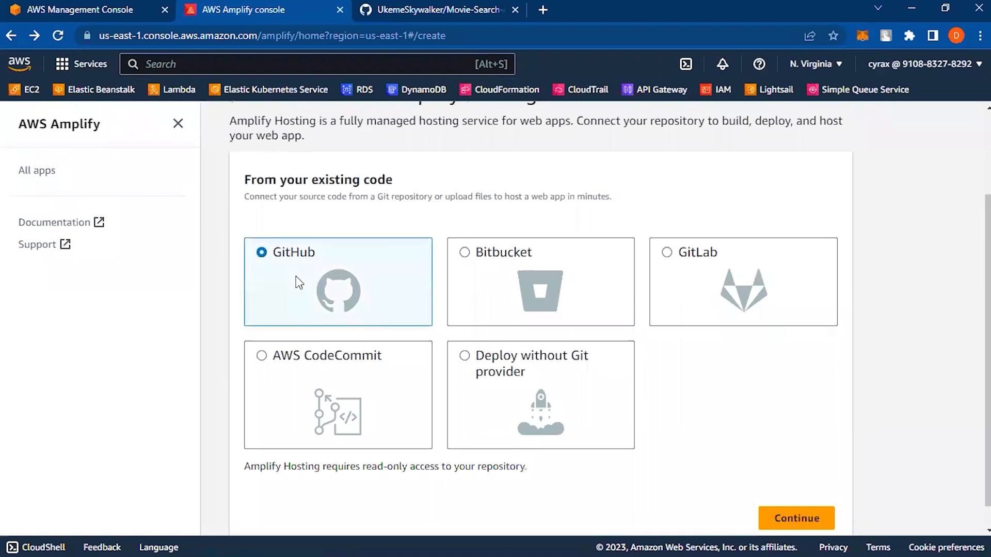
scroll(641, 369, "down", 1)
left_click(812, 494)
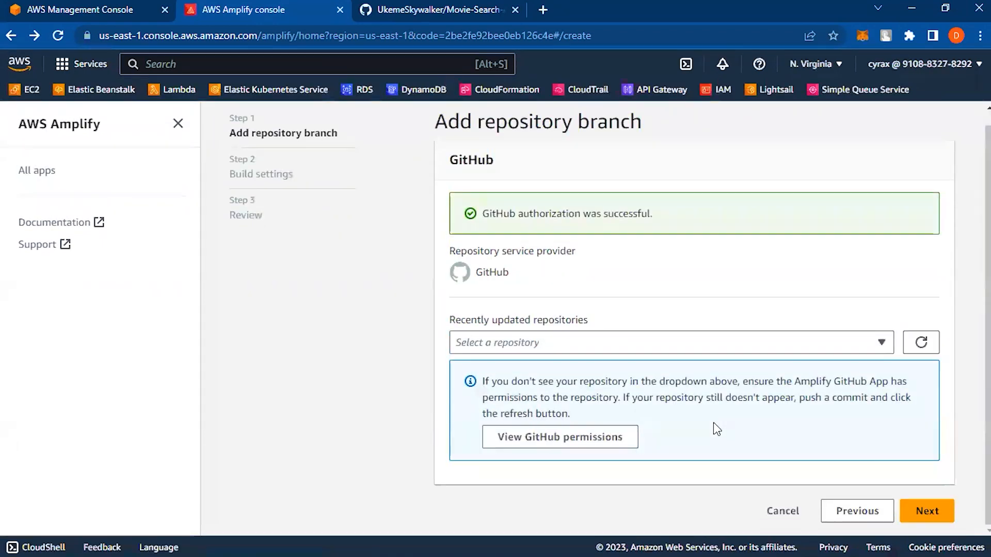
Select the Movie-Search-App repository with its Master branch and continue to the build settings.
left_click(675, 347)
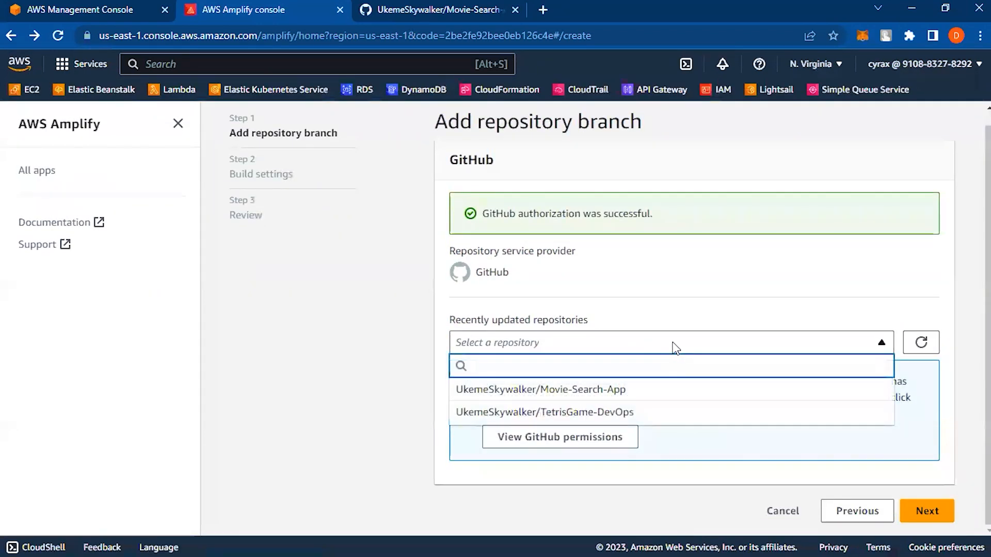
left_click(640, 397)
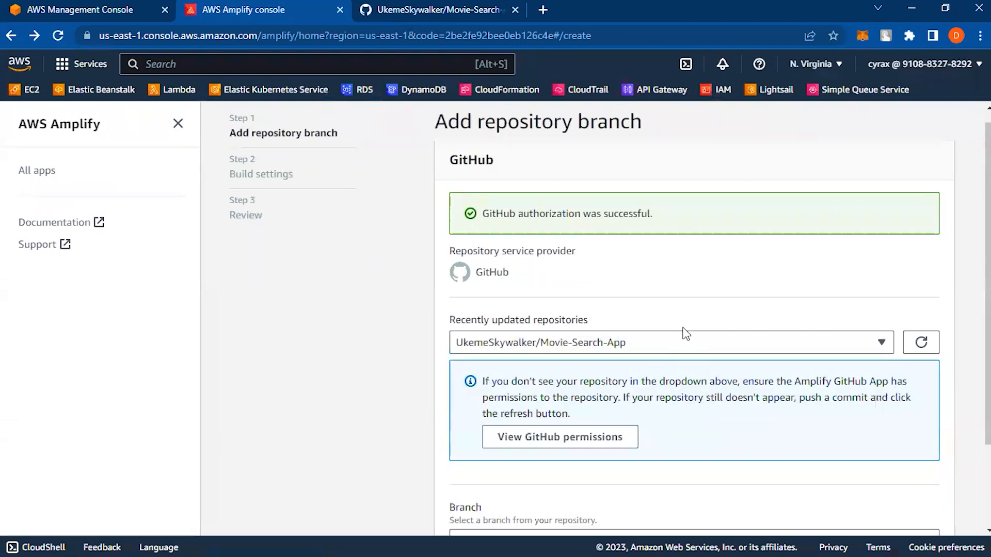
scroll(692, 326, "down", 2)
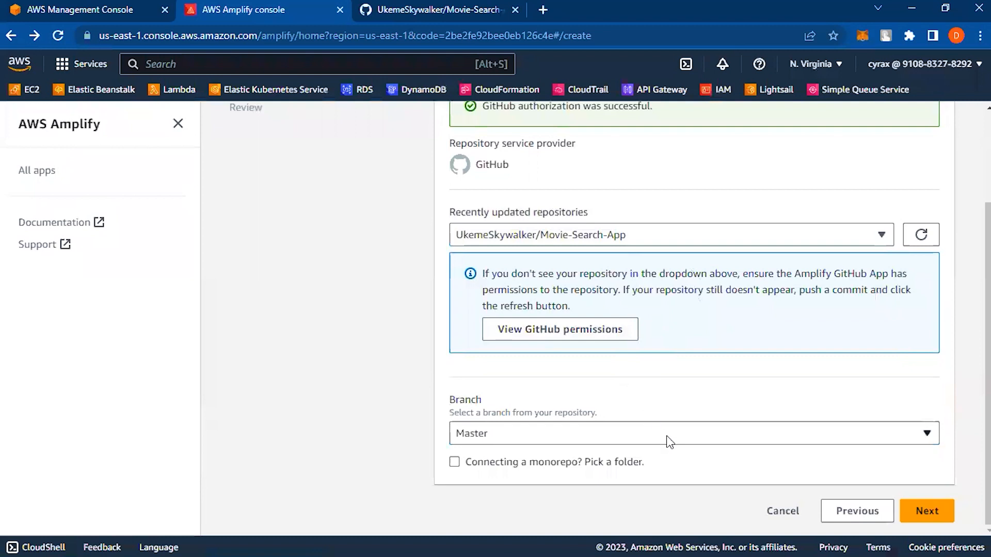
left_click(606, 444)
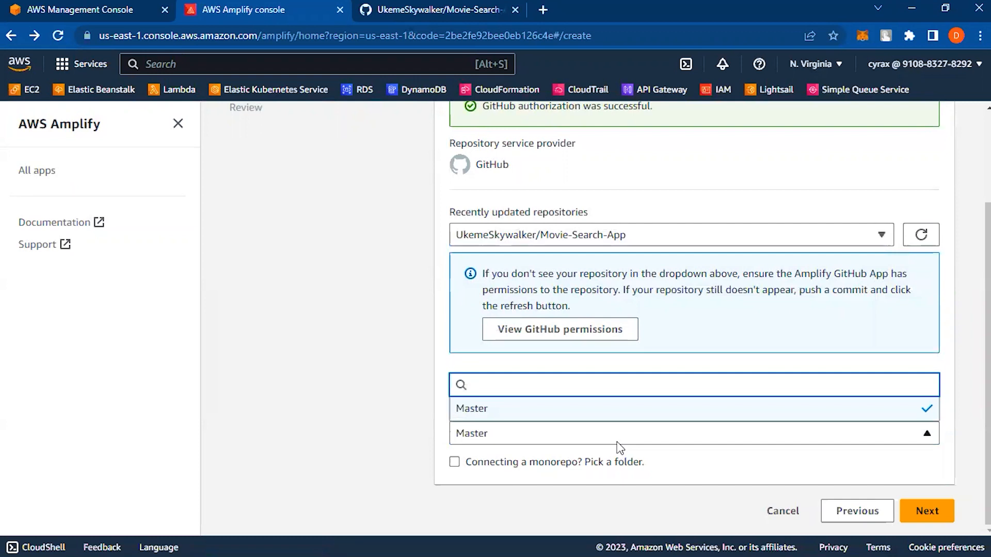
left_click(634, 436)
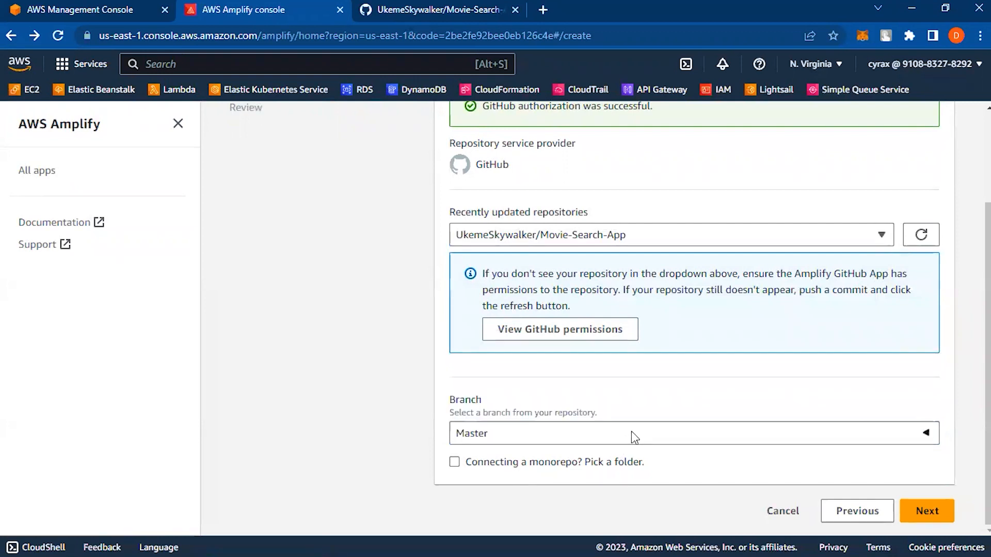
left_click(921, 511)
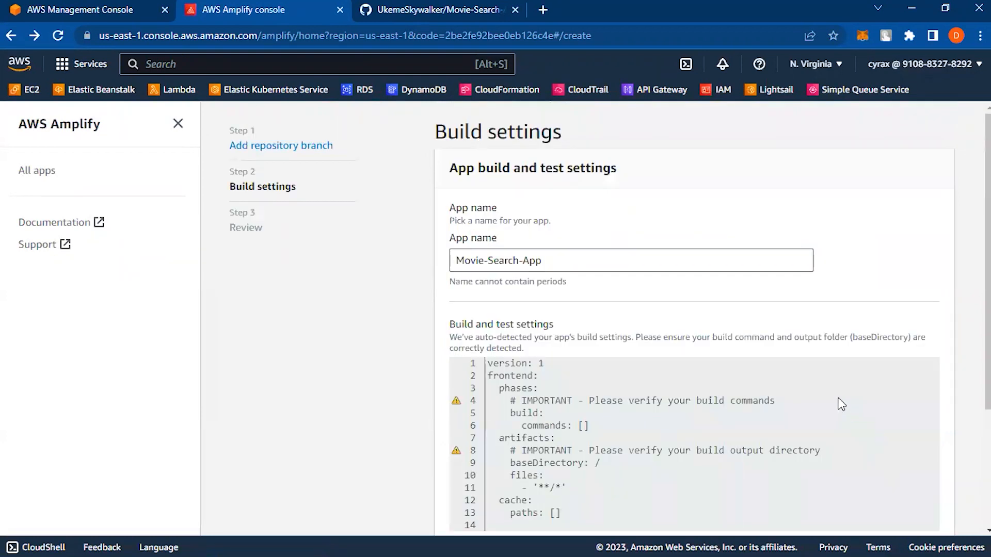
Review the auto-detected build and test settings, and save the build commands without editing them.
scroll(841, 404, "down", 3)
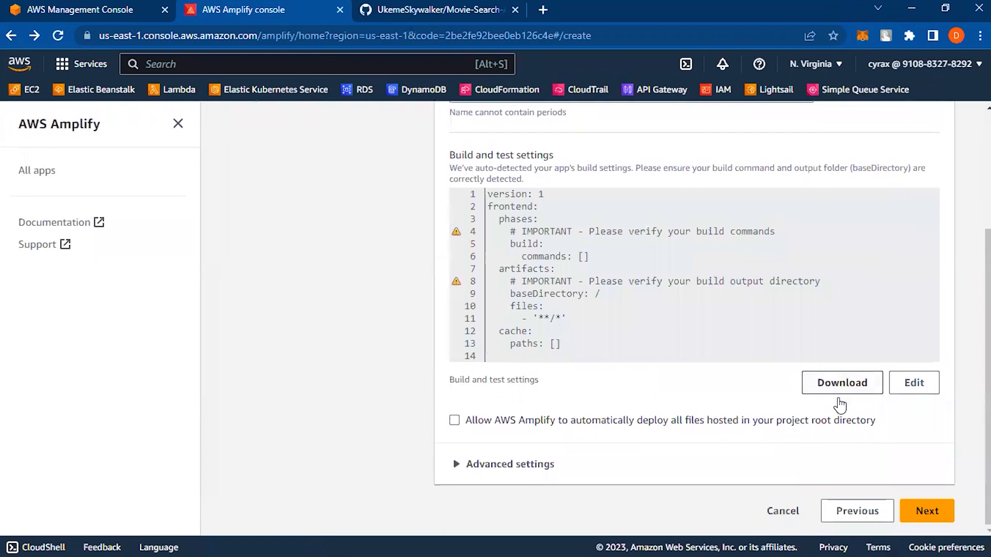
scroll(897, 421, "up", 1)
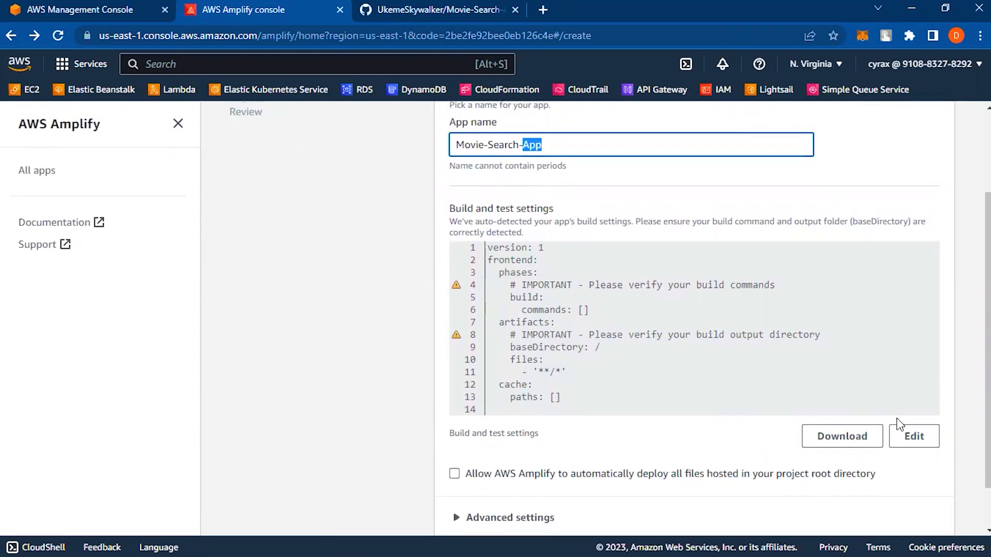
left_click(904, 434)
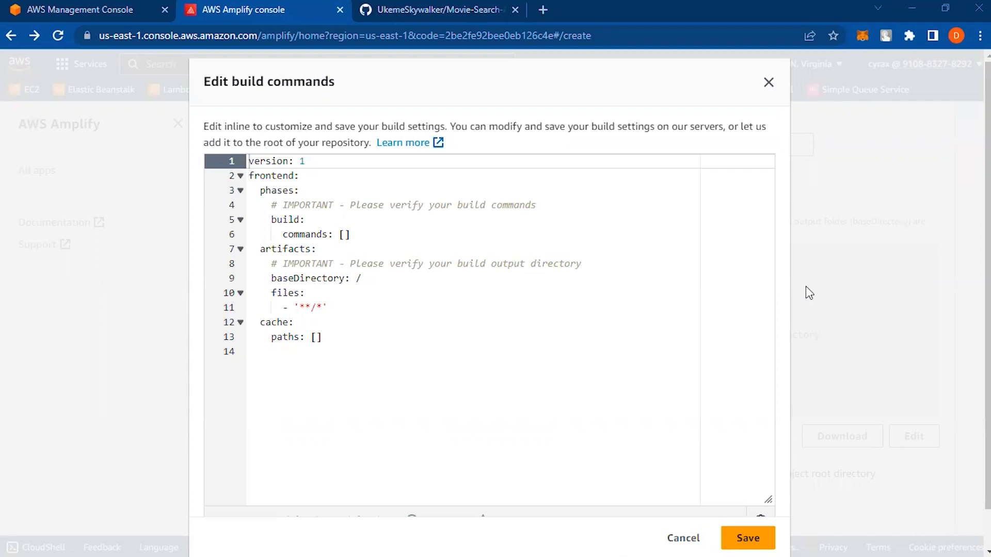
left_click(751, 537)
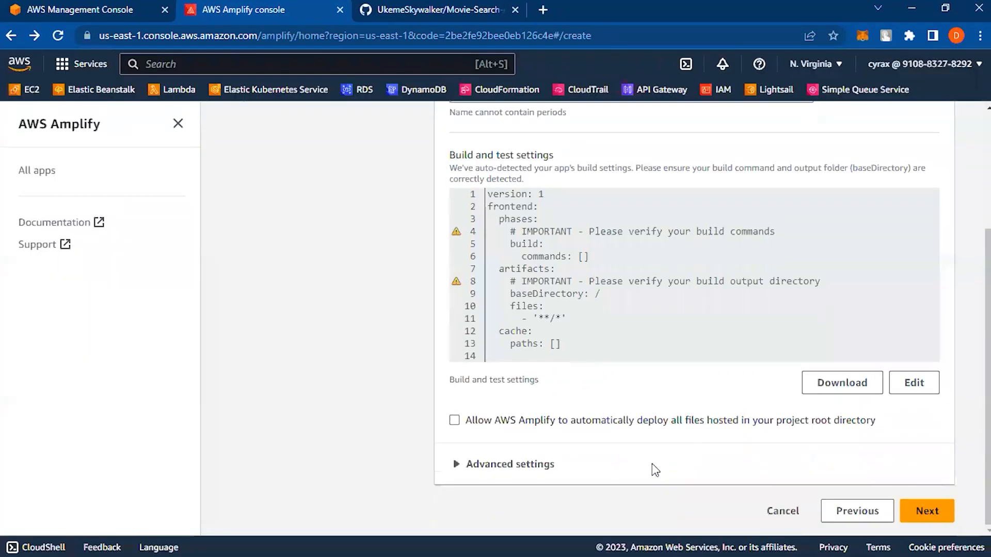
Allow AWS Amplify to automatically deploy all files in the project root directory, and save and deploy Movie-Search-App after reviewing its settings.
left_click(454, 421)
left_click(924, 517)
scroll(874, 425, "down", 2)
scroll(868, 407, "up", 2)
scroll(869, 407, "down", 2)
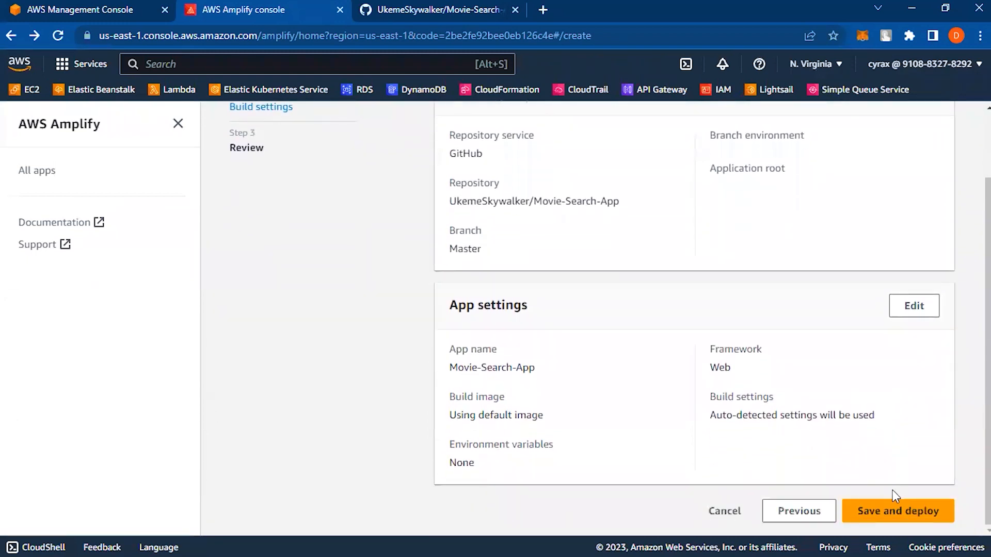
left_click(880, 511)
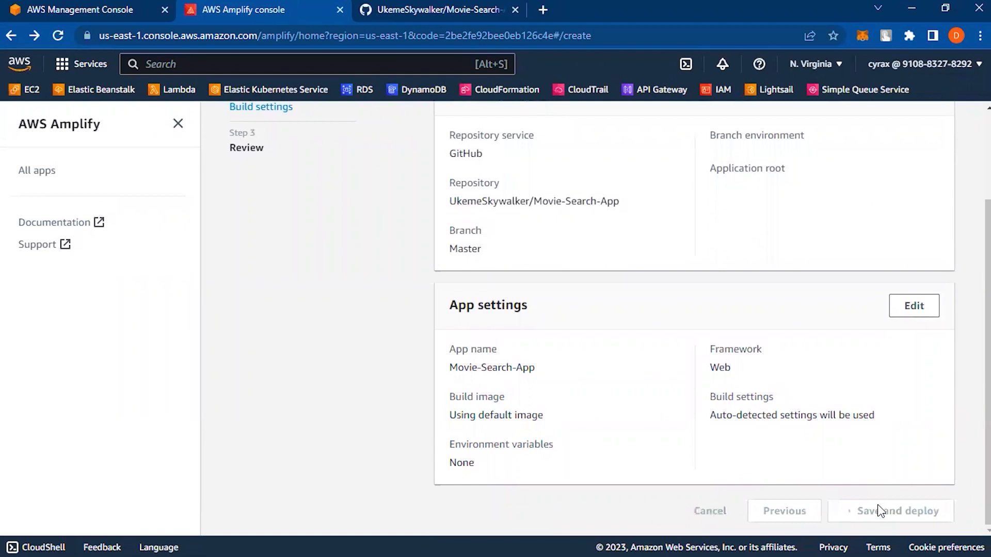
Open the deployed Master branch site in a new tab from the app's hosting environments.
scroll(832, 432, "down", 1)
scroll(832, 427, "down", 2)
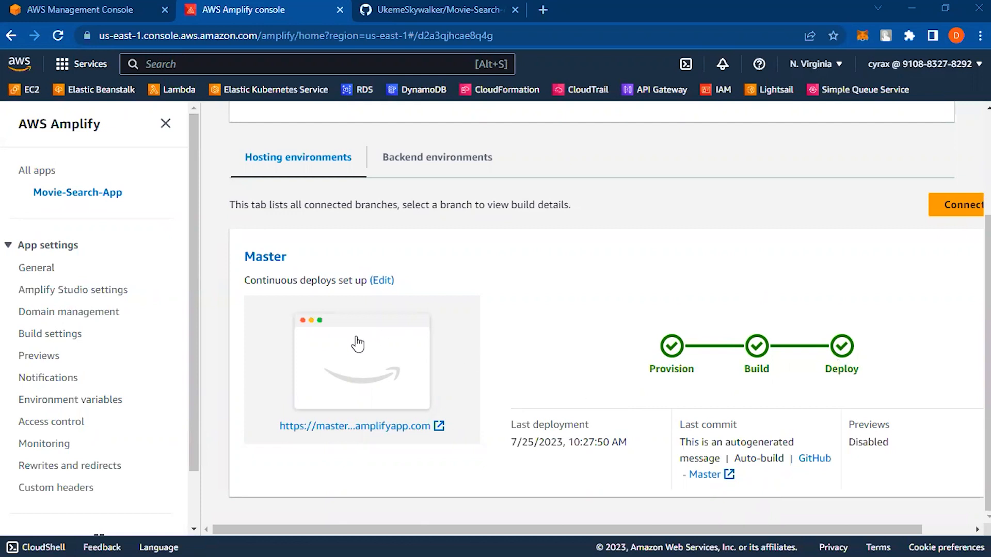
middle_click(370, 428)
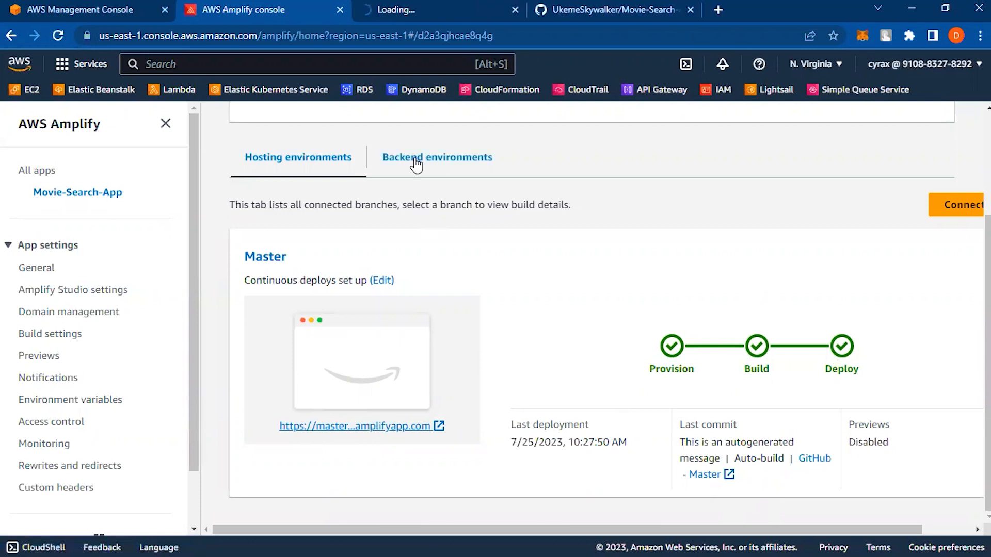
left_click(453, 6)
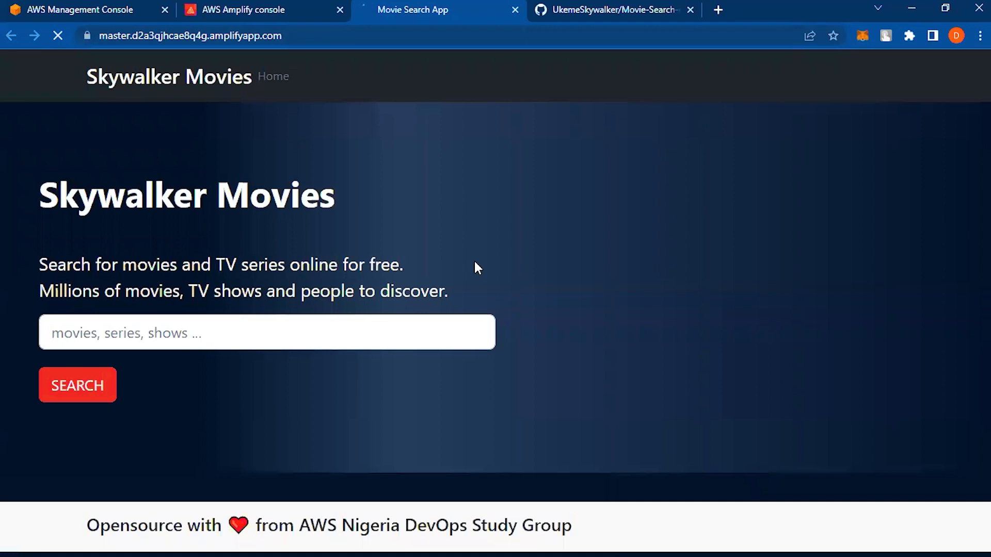
Browse the movie listings on the deployed Skywalker Movies site from start to end and back.
scroll(456, 197, "down", 6)
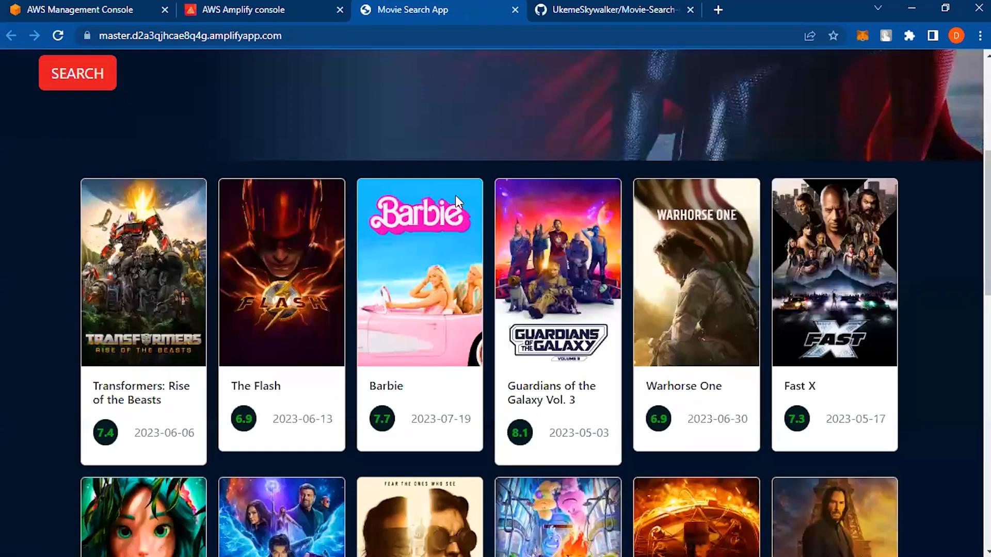
scroll(456, 201, "down", 15)
scroll(456, 202, "up", 6)
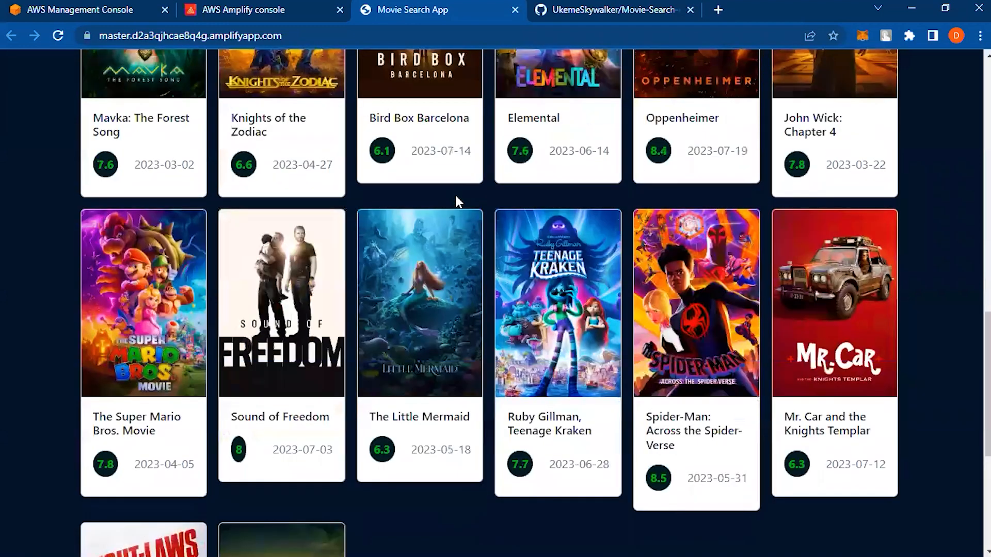
scroll(456, 201, "up", 15)
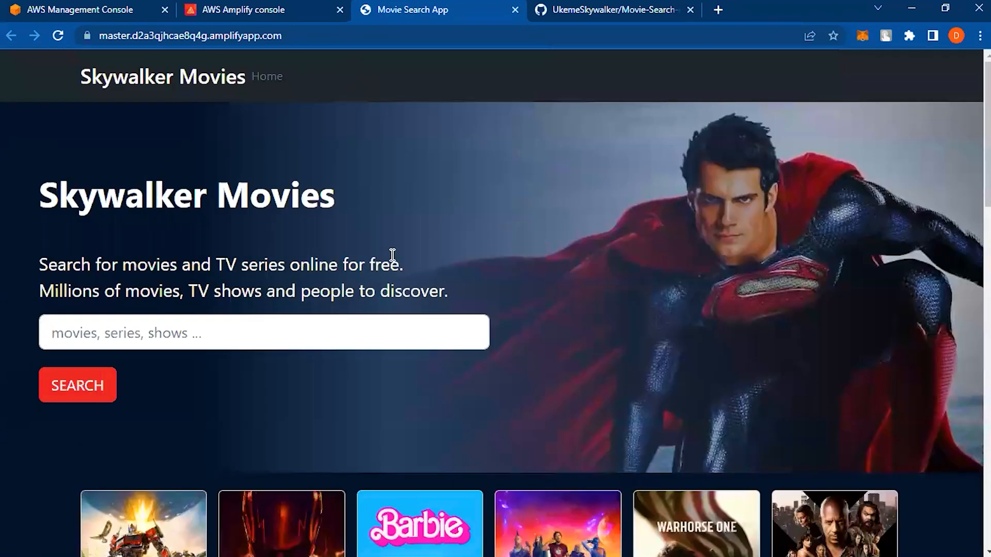
scroll(393, 255, "down", 8)
scroll(357, 247, "up", 2)
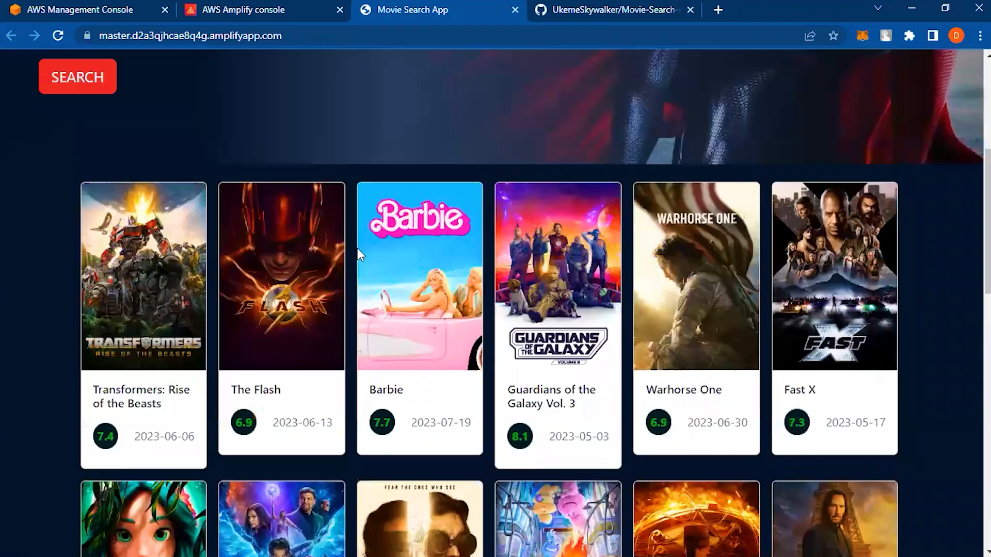
scroll(308, 133, "up", 6)
Check the Master hosting environment in the Amplify console and return to the deployed Skywalker Movies site.
left_click(260, 9)
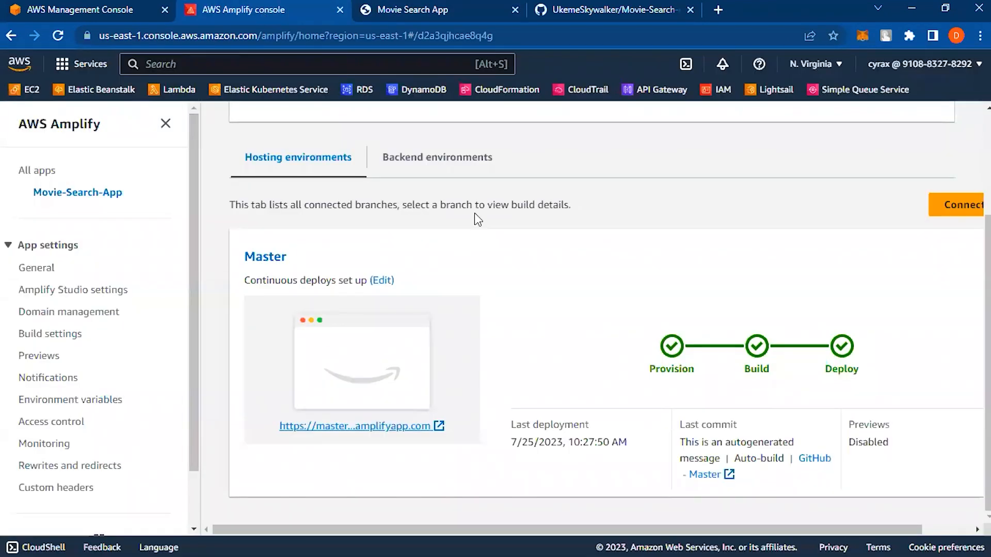
left_click(402, 6)
scroll(432, 237, "down", 5)
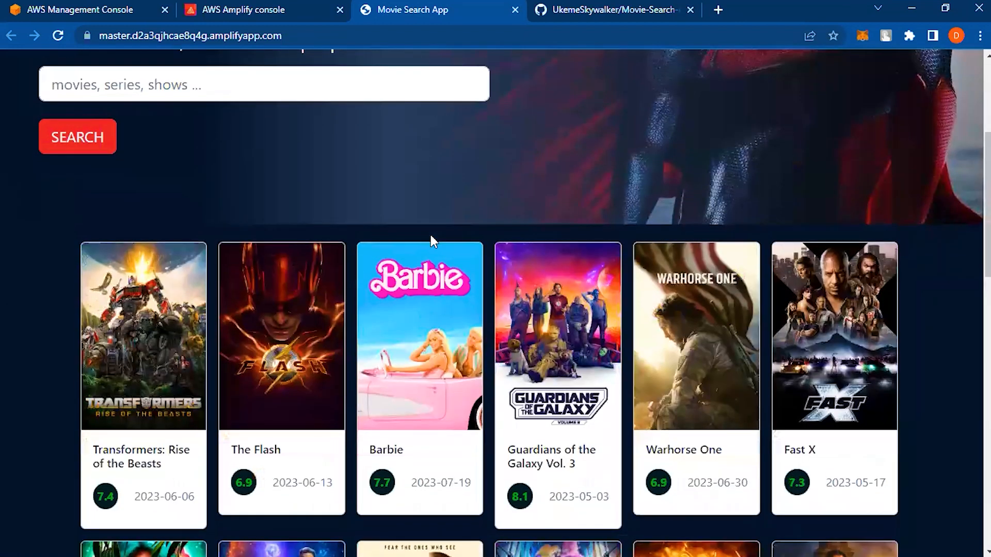
scroll(431, 238, "up", 3)
scroll(309, 160, "up", 2)
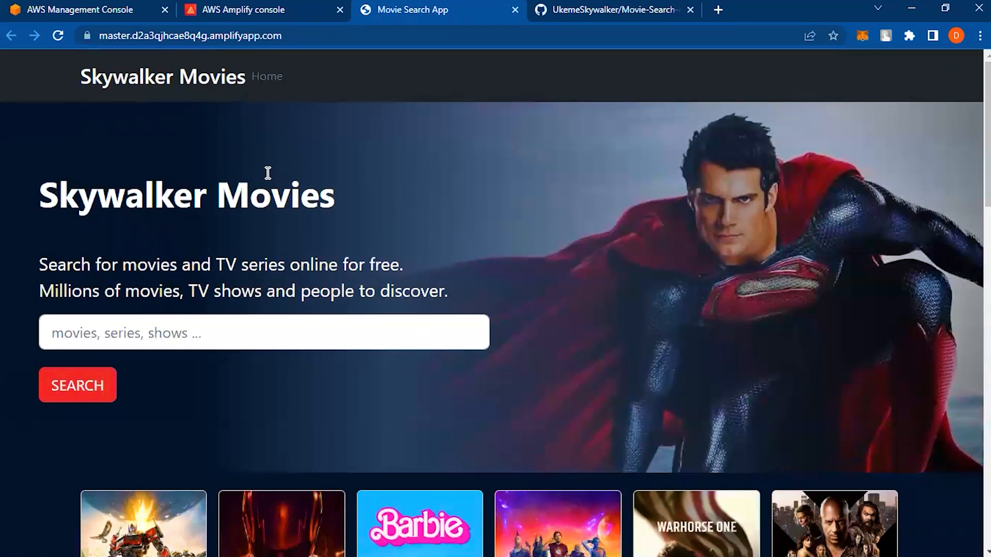
Switch to the Gitpod workspace and change the header's h3 title text in index.html to "SK Movies".
key("alt+Tab")
key("Tab")
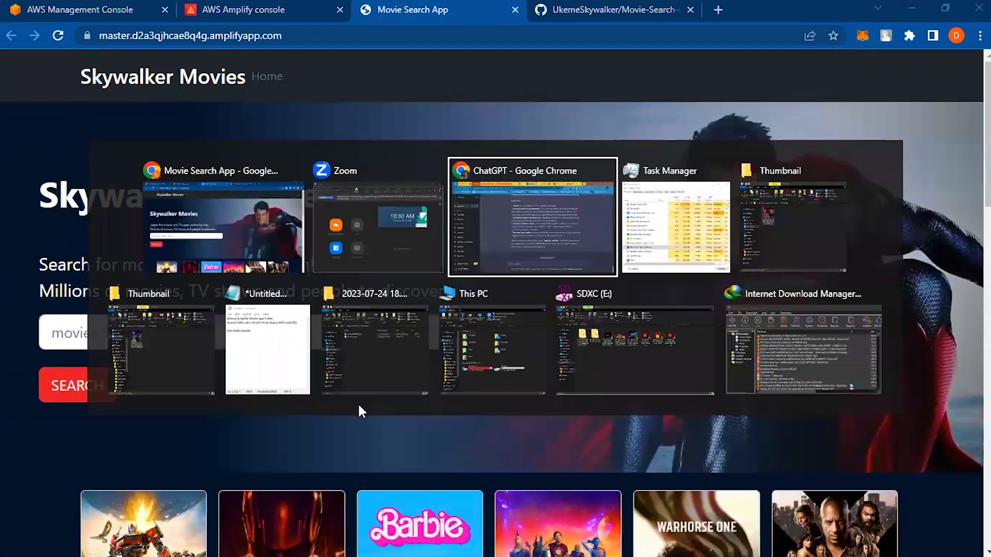
scroll(570, 238, "down", 2)
scroll(570, 237, "up", 6)
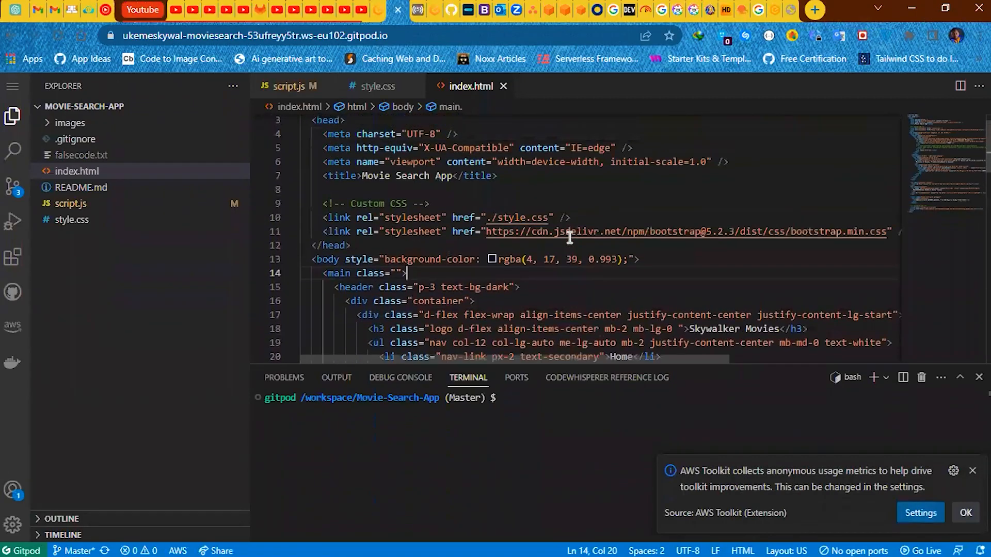
scroll(570, 237, "down", 2)
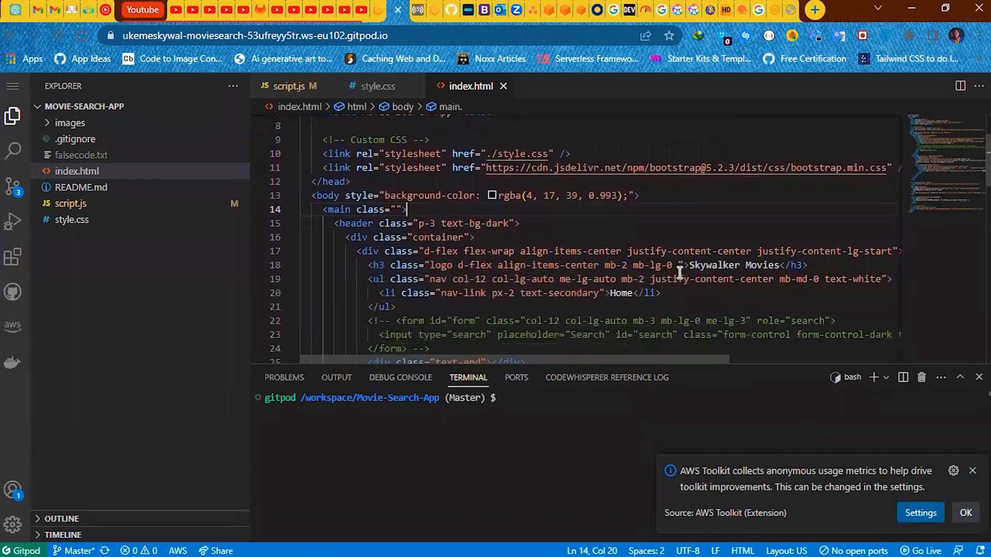
double_click(726, 263)
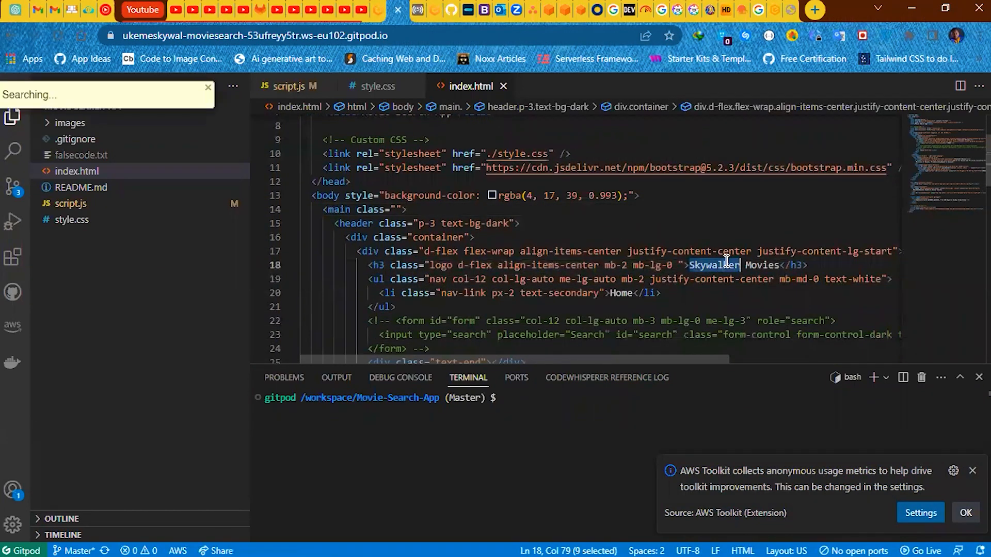
key("Delete")
key("Delete")
key("Delete")
key("Delete")
key("Delete")
key("Delete")
key("Delete")
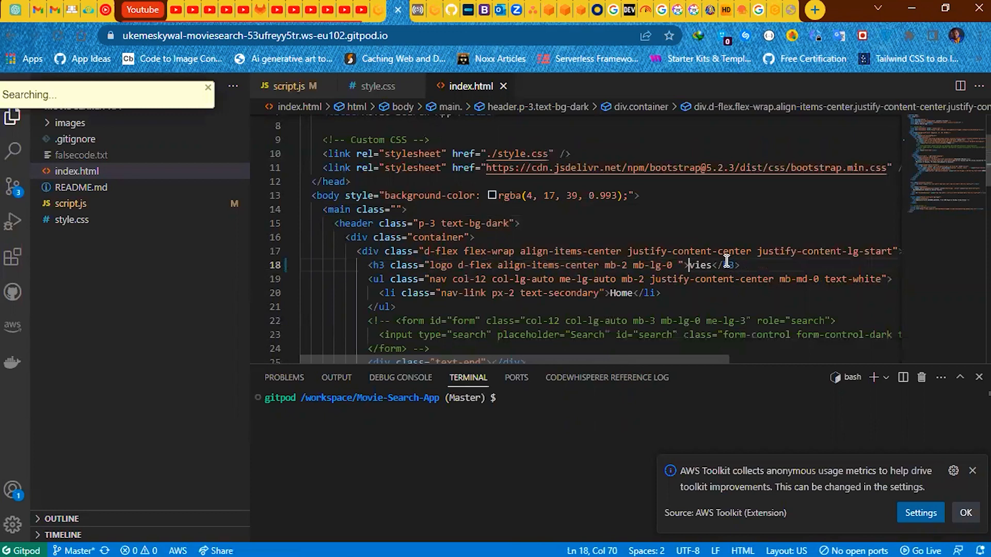
key("Delete")
type("SK")
type(" Movie")
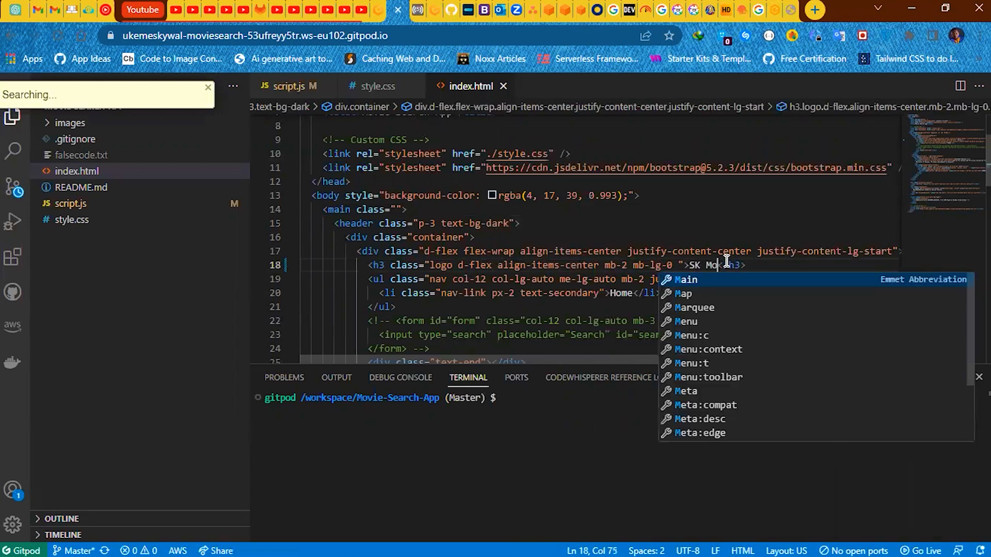
type("s")
Begin a span tag with an empty style attribute directly before the "SK Movies" text in the h3 heading.
left_click(697, 265)
key("Left")
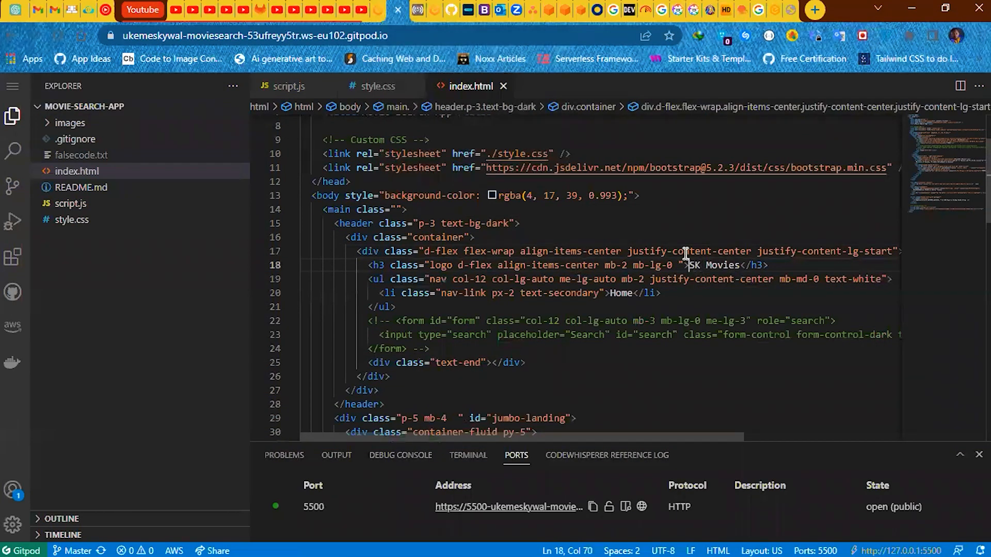
type("<")
type("span st")
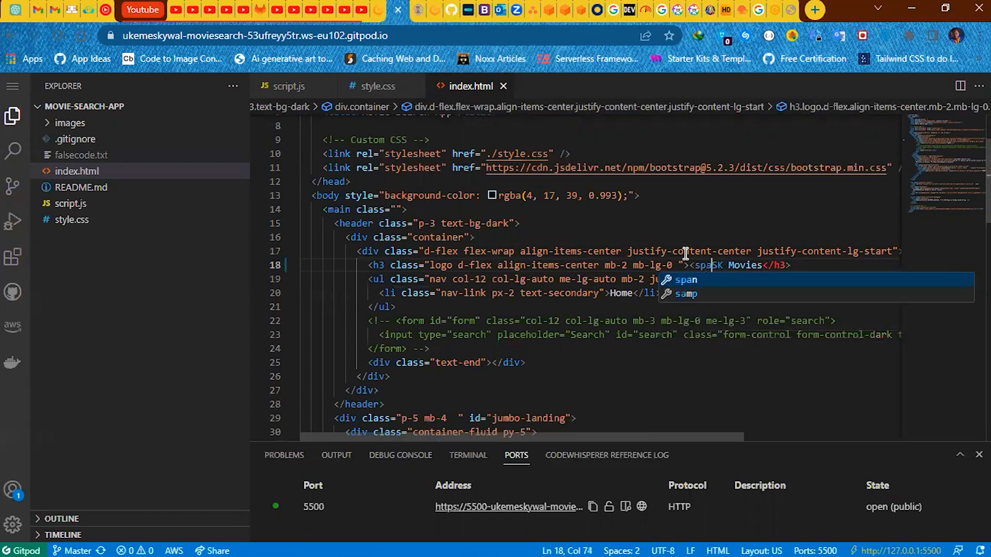
type("yle=")
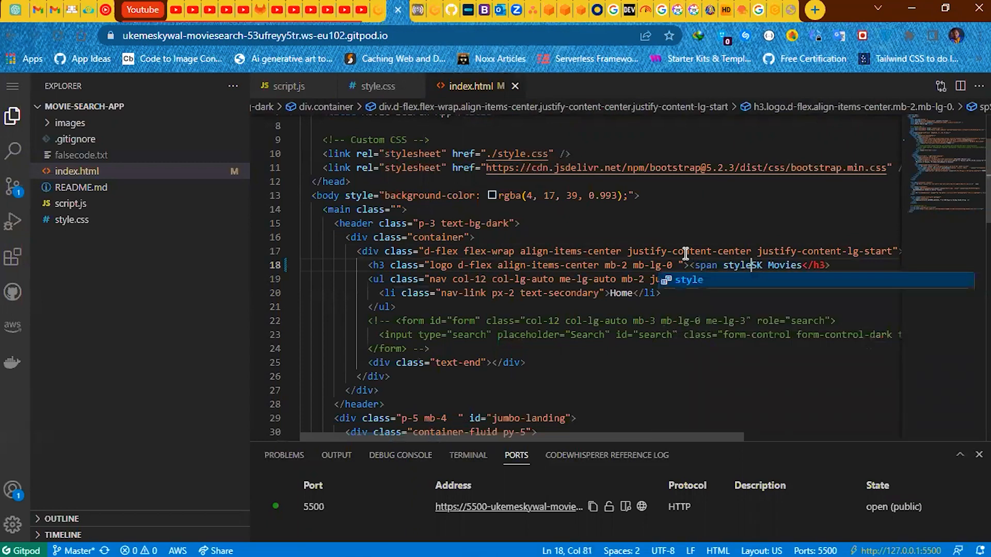
type("\"")
key("Escape")
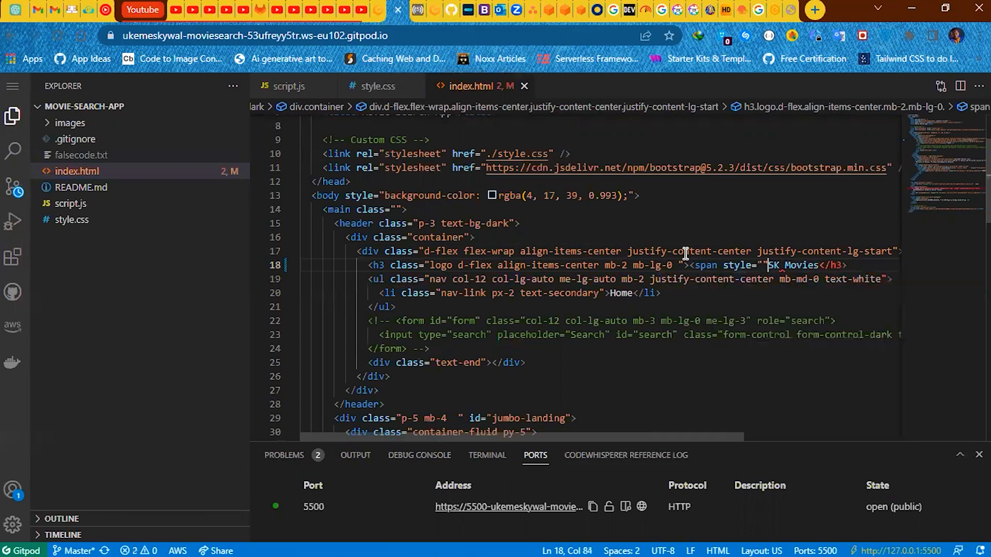
Set the new span's style to "color: red" and complete its opening tag.
type("color")
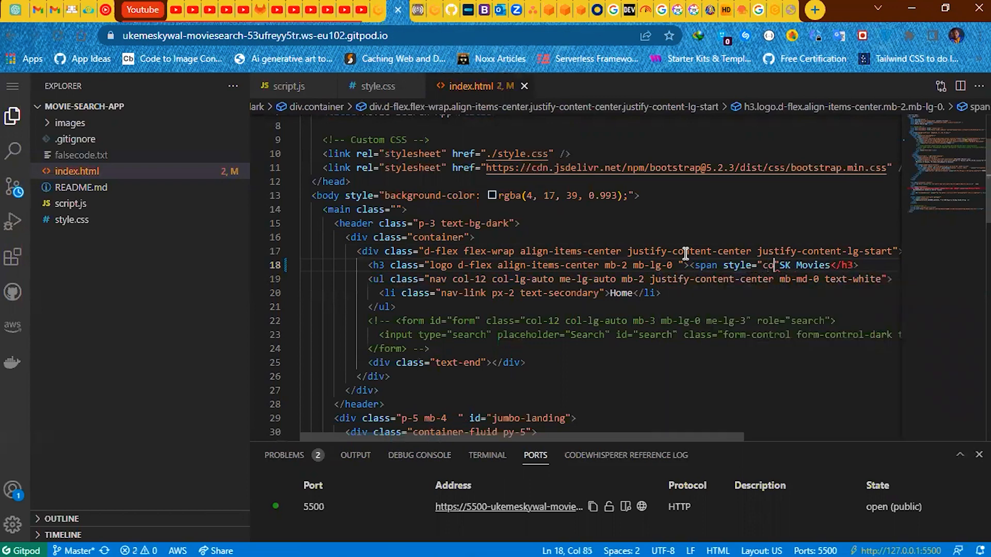
type(": re")
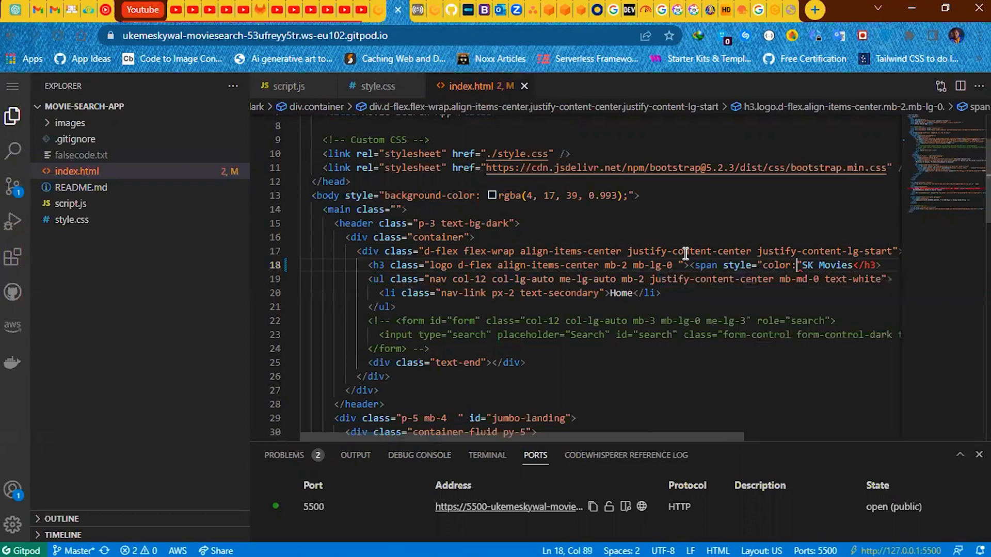
type("d")
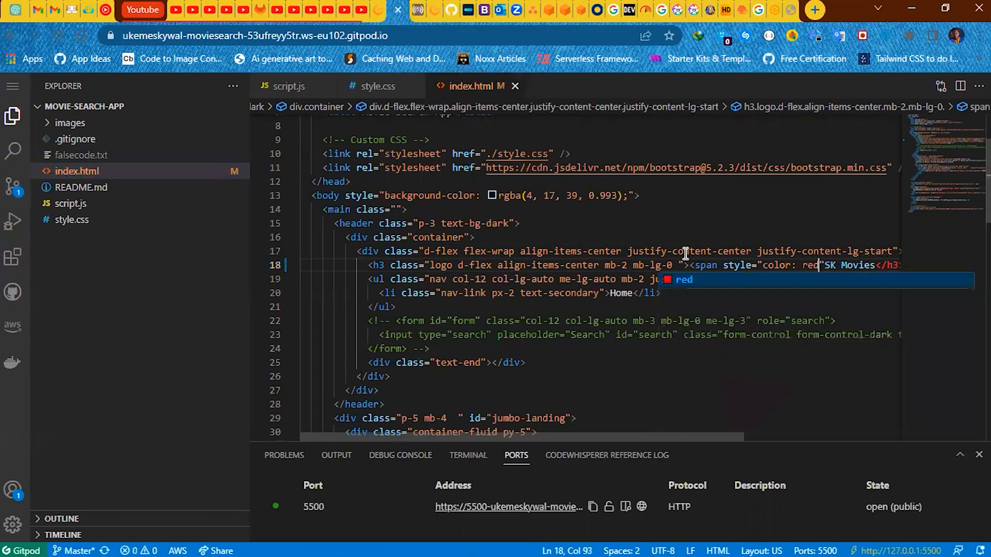
key("Escape")
key("Right")
type(">")
key("Right")
key("Left")
type("<")
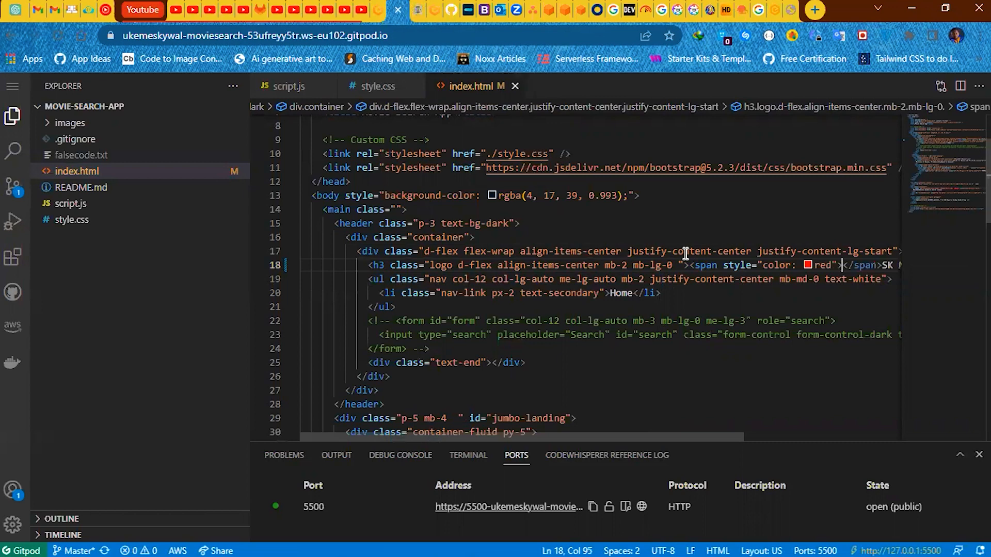
key("BackSpace")
Move the closing span tag to right after "SK" so that the span leaves out "Movies".
key("shift+Right")
key("shift+Right")
key("shift+Right")
key("shift+Right")
key("shift+Right")
key("shift+Right")
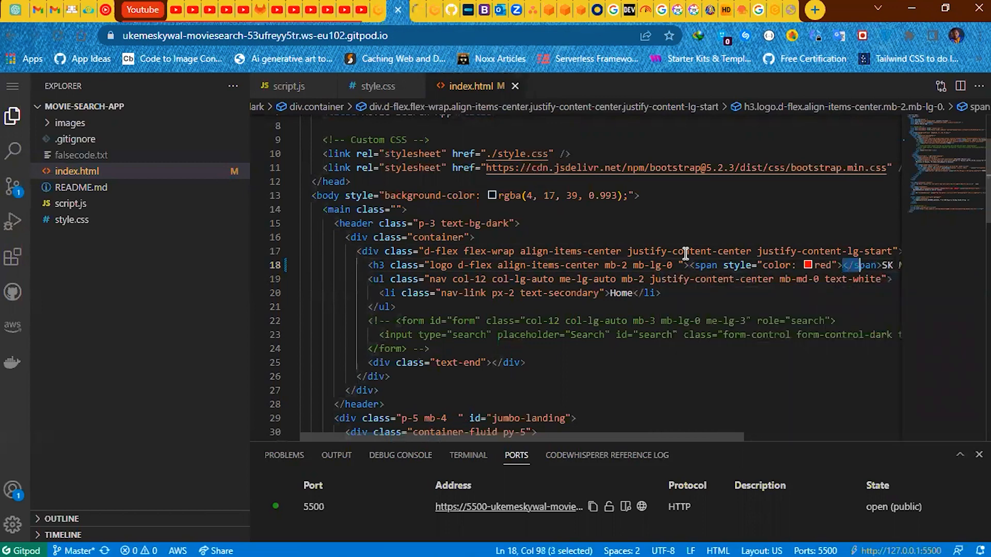
key("shift+Right")
key("ctrl+x")
scroll(685, 253, "right", 4)
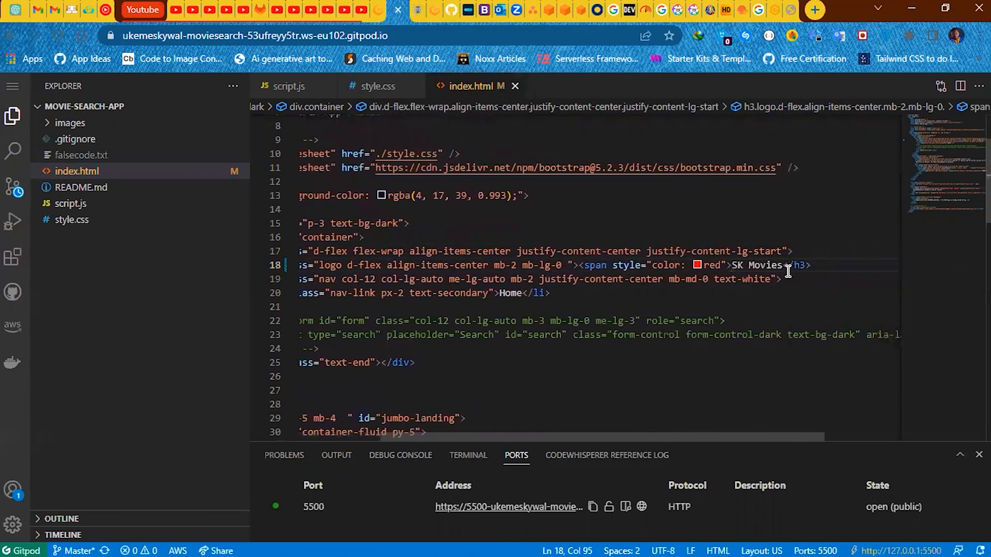
left_click(782, 268)
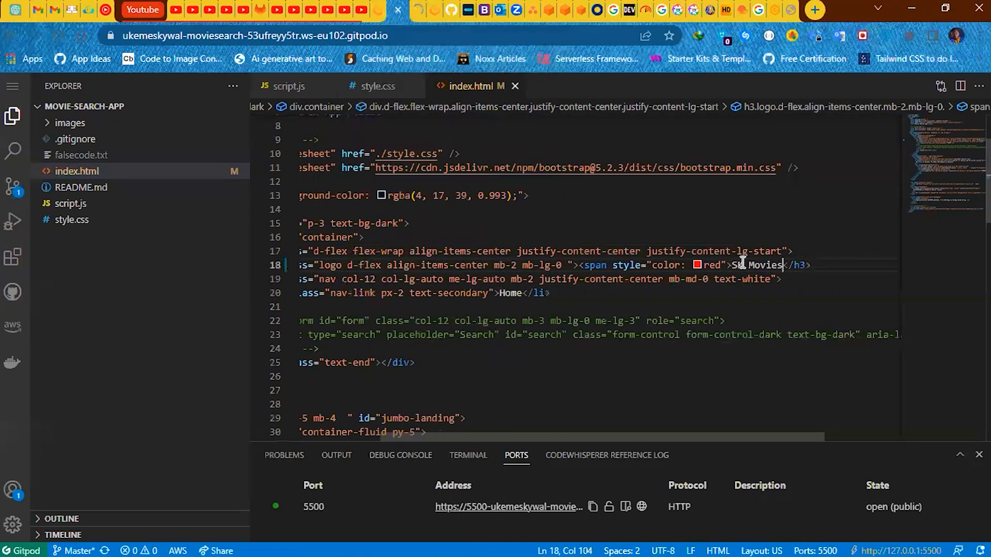
left_click(744, 264)
key("ctrl+v")
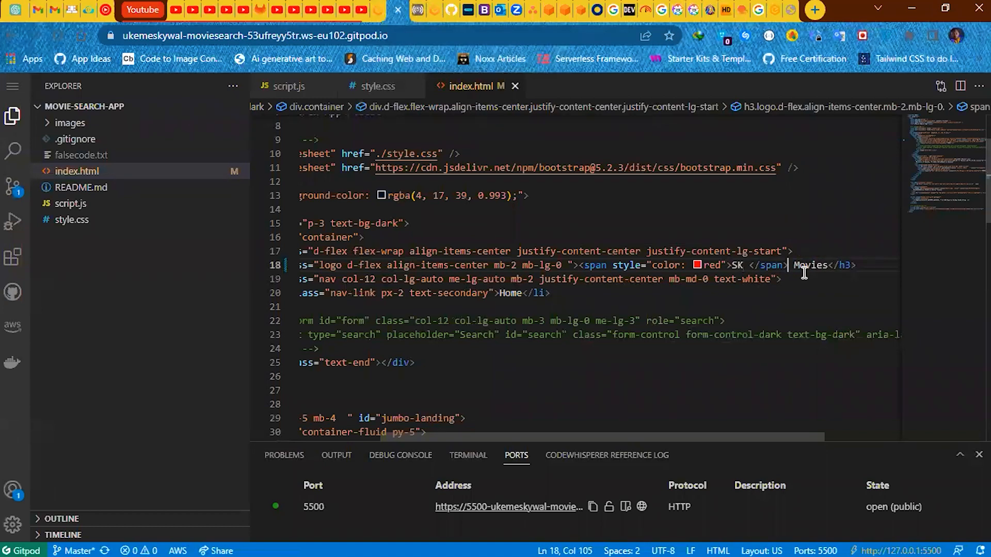
left_click(674, 264)
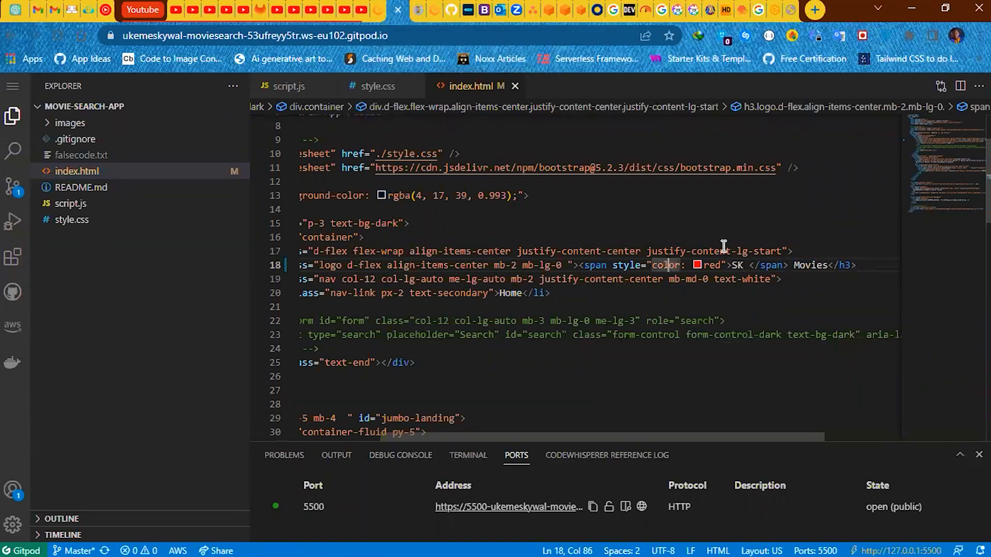
Stage all changes with "git add ." in the cleared and enlarged bash terminal.
left_click(465, 462)
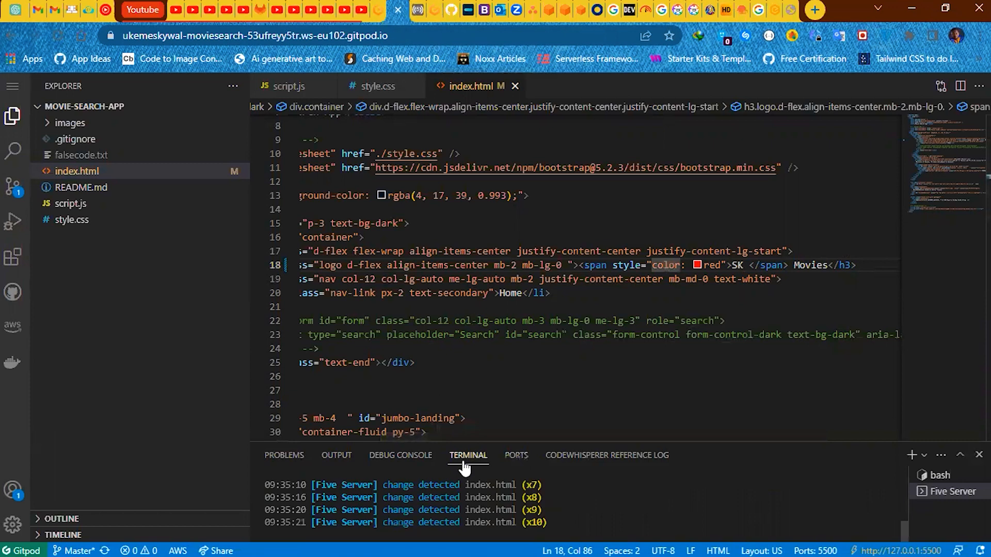
left_click(937, 475)
left_click_drag(710, 441, 710, 355)
key("ctrl+l")
type("git add .")
key("Return")
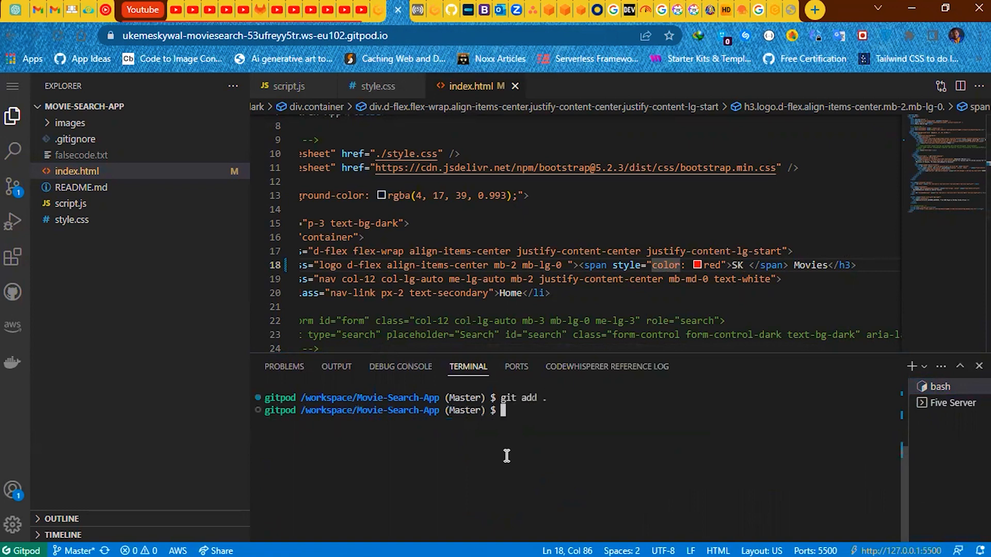
Commit the staged change with the message "rename title" and push it to origin Master.
type("git commit -m \"renam")
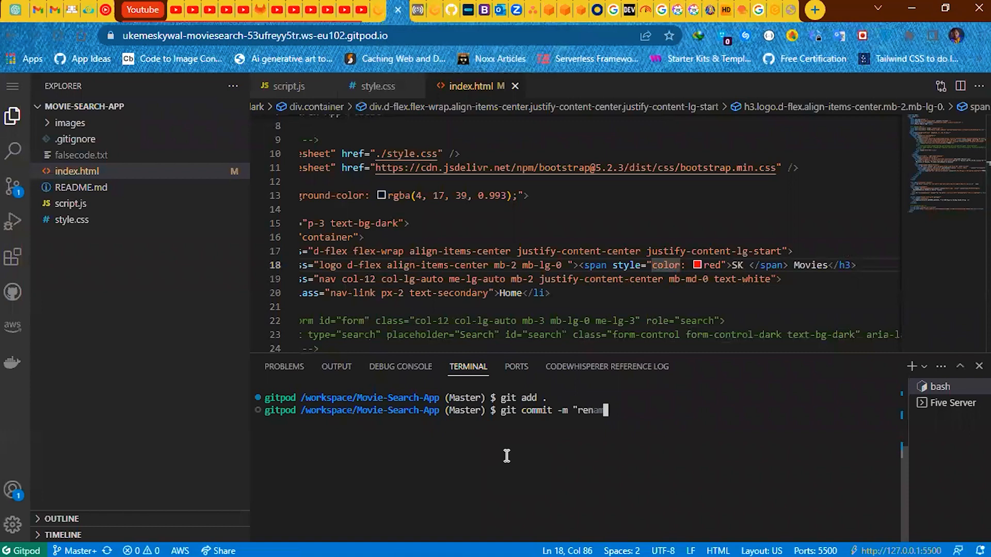
type("e title\"")
key("Return")
type("git push orig")
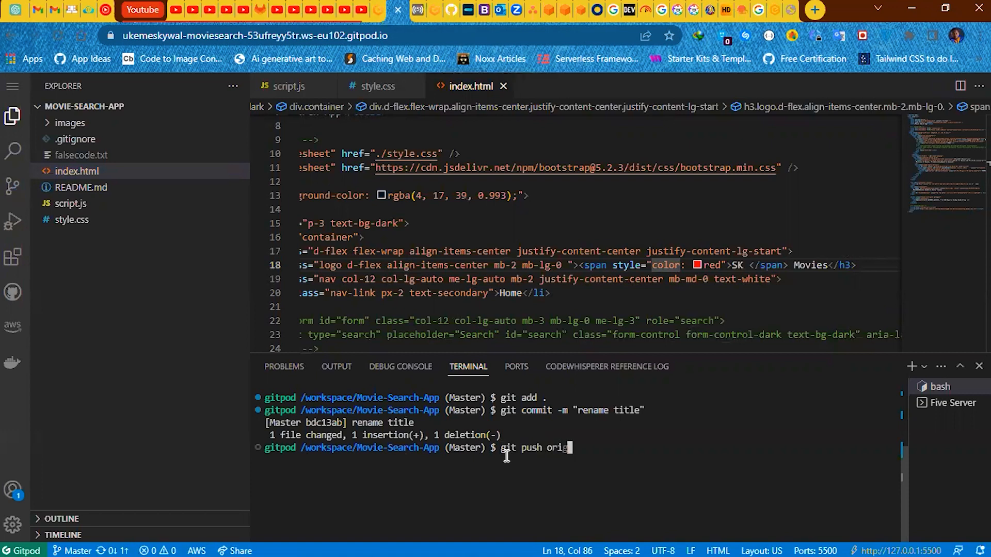
type("in Master")
key("Return")
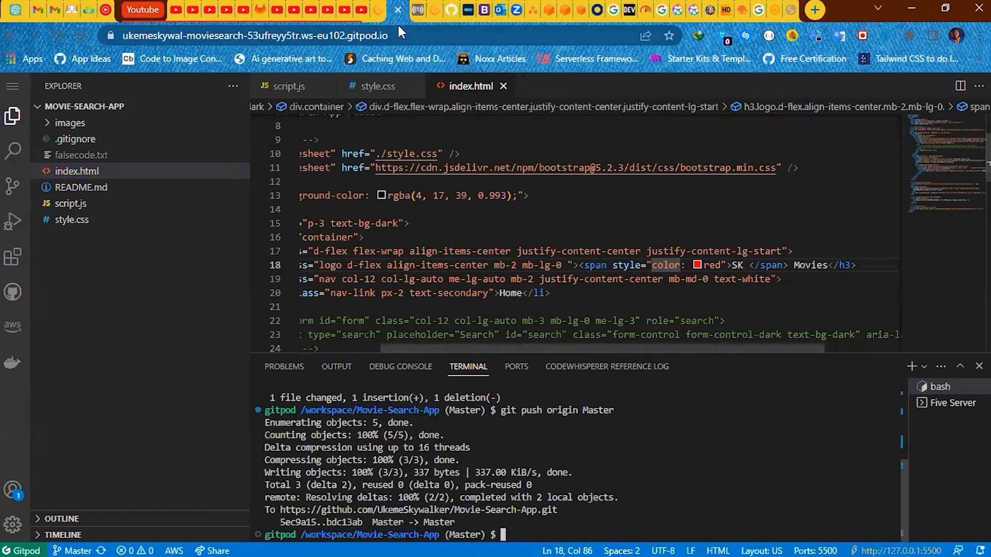
Check the new header title in the Gitpod preview and the "rename title" deployment of Master in the Amplify console.
left_click(411, 15)
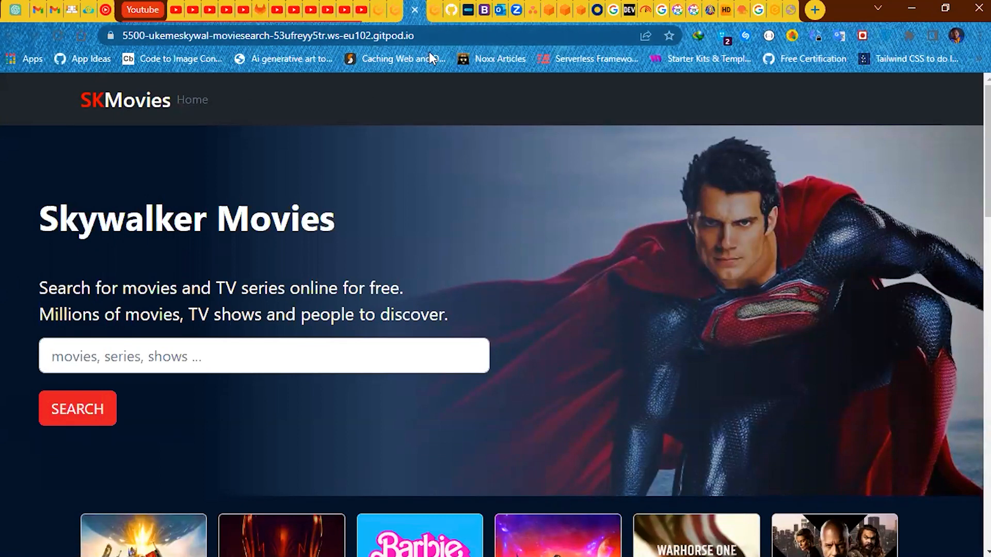
key("alt+Tab")
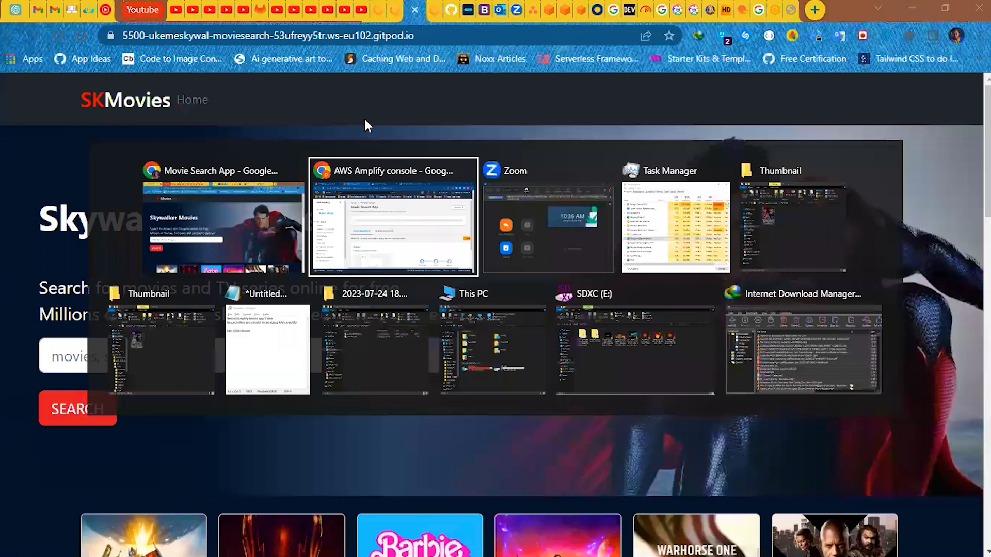
left_click(410, 237)
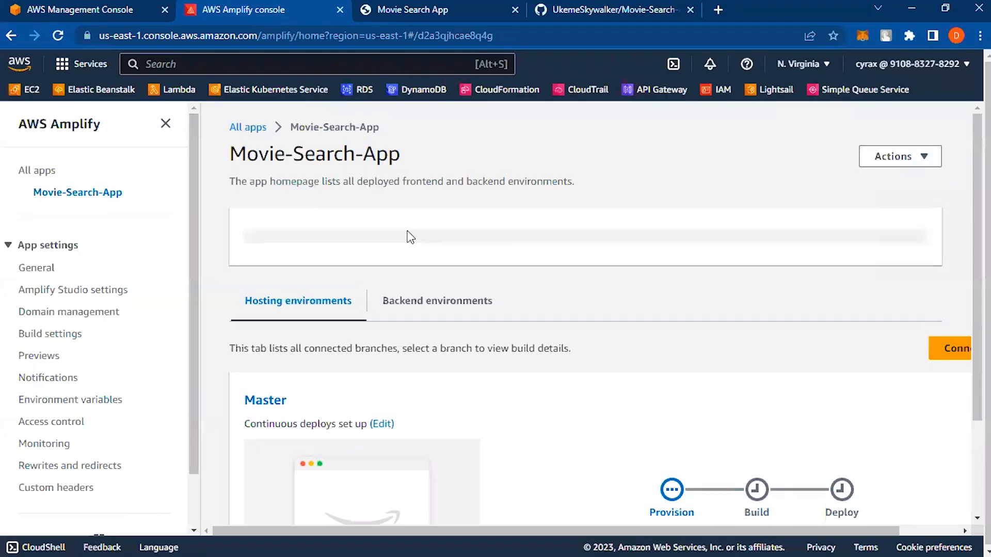
scroll(456, 338, "down", 3)
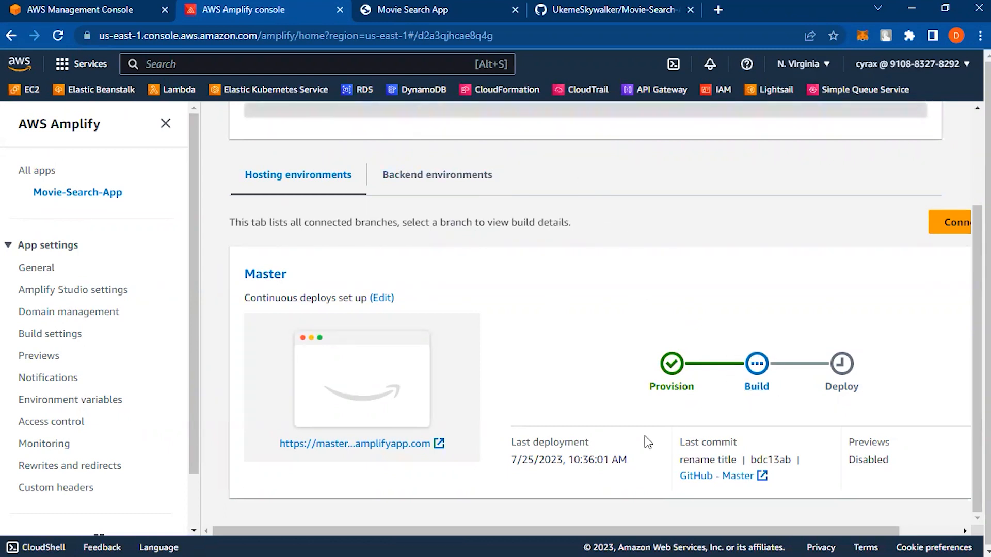
left_click_drag(681, 459, 739, 460)
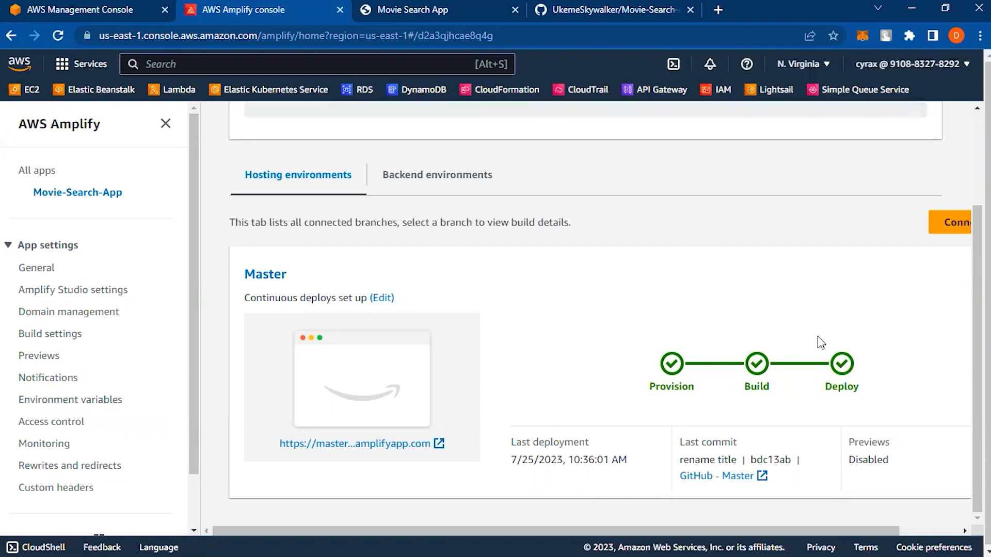
Return to the deployed Movie Search App site and review its header and movie listings.
left_click(398, 9)
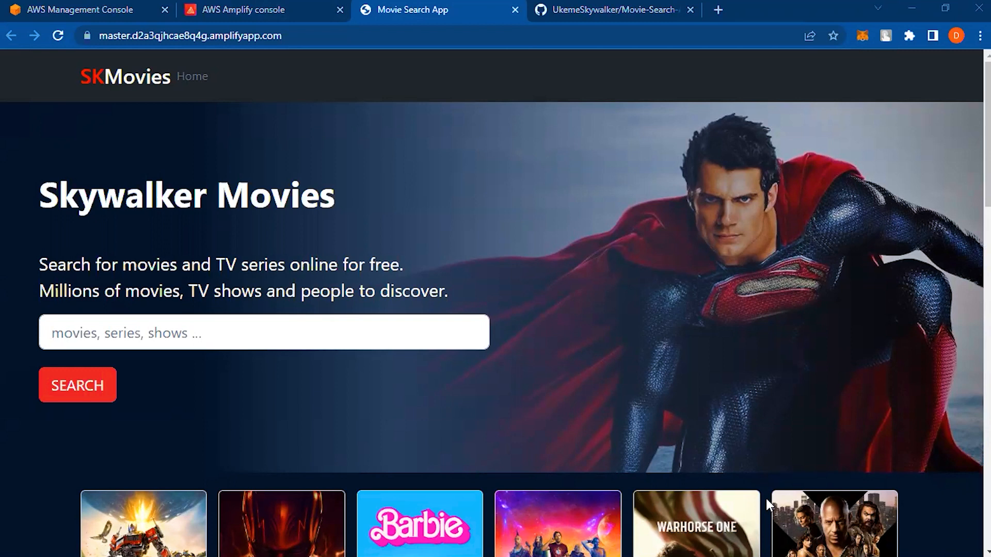
scroll(652, 380, "down", 2)
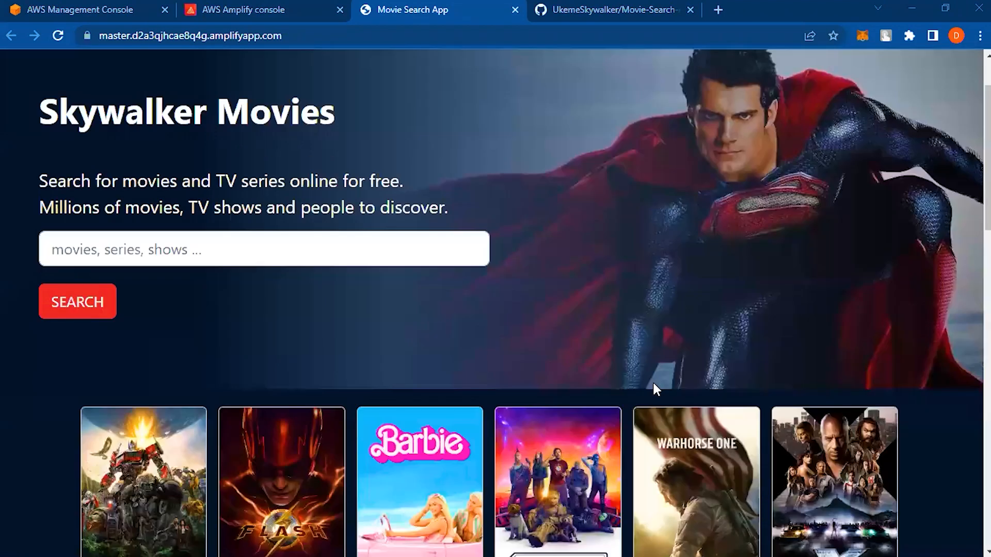
scroll(652, 381, "down", 3)
scroll(653, 383, "down", 8)
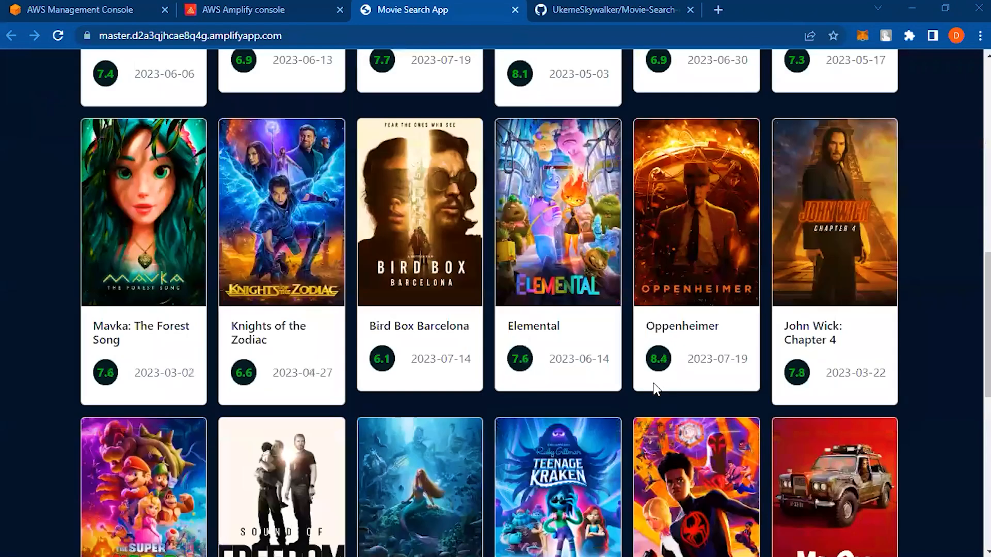
scroll(653, 382, "up", 10)
scroll(653, 383, "down", 12)
scroll(653, 383, "up", 1)
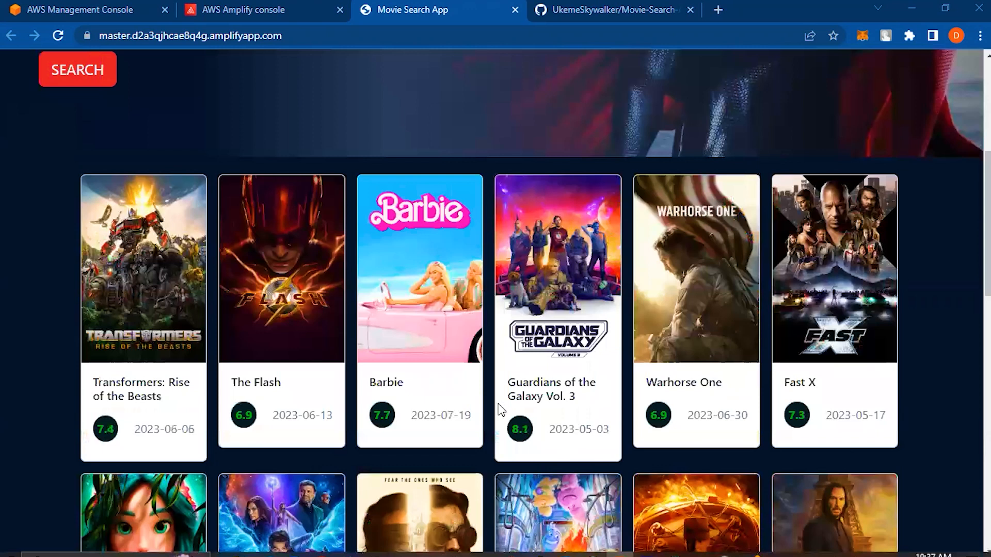
scroll(462, 290, "up", 4)
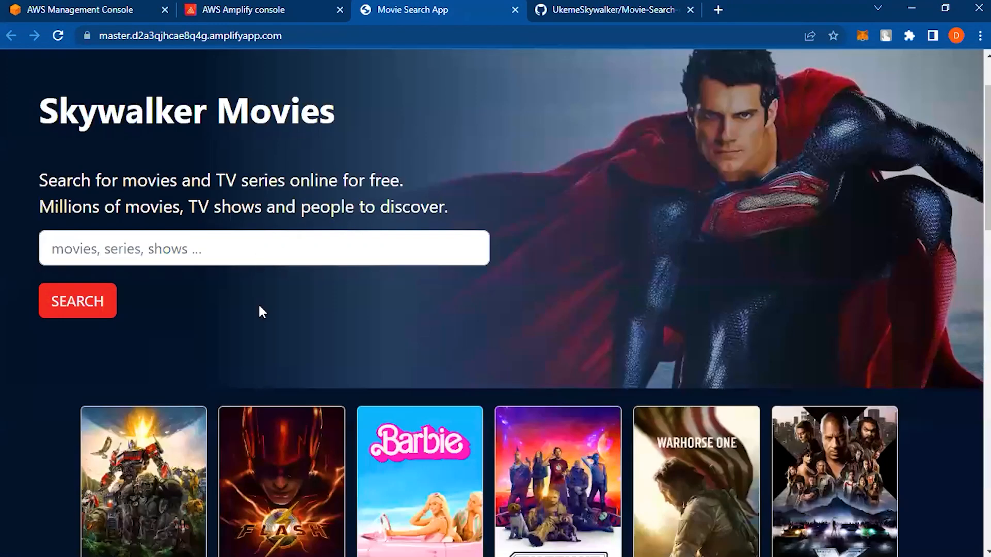
scroll(263, 318, "up", 2)
Try to search the deployed movie site for "transformers".
left_click(266, 330)
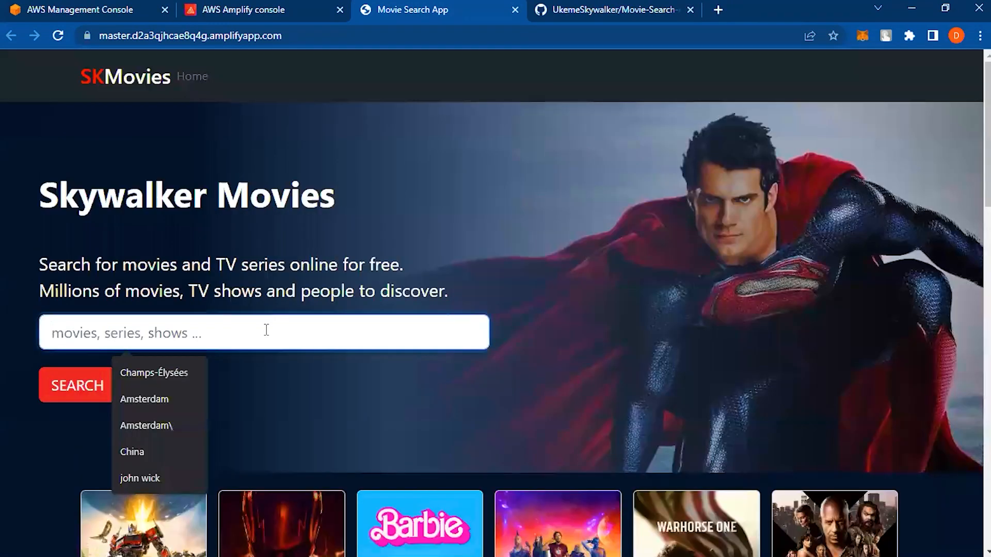
type("tran")
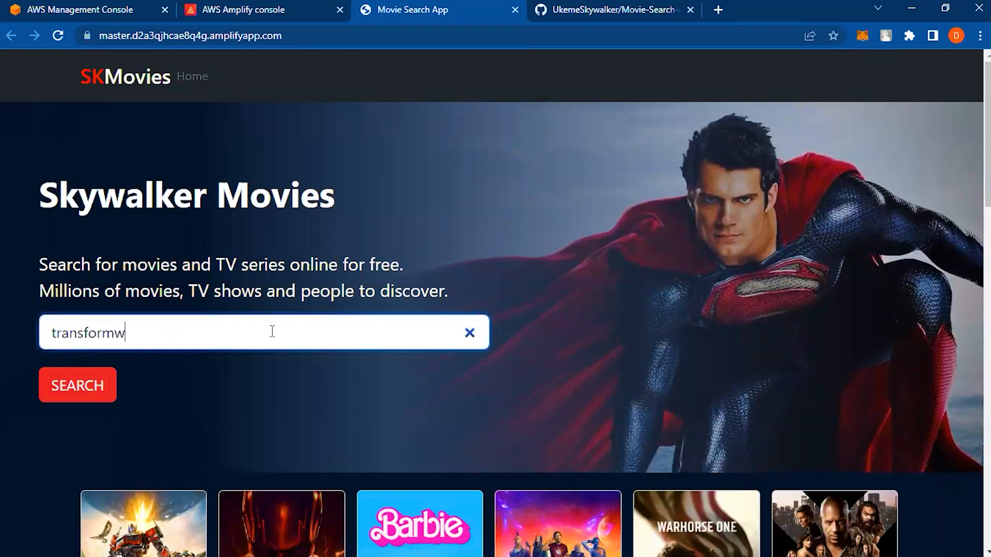
type("sformers")
key("Return")
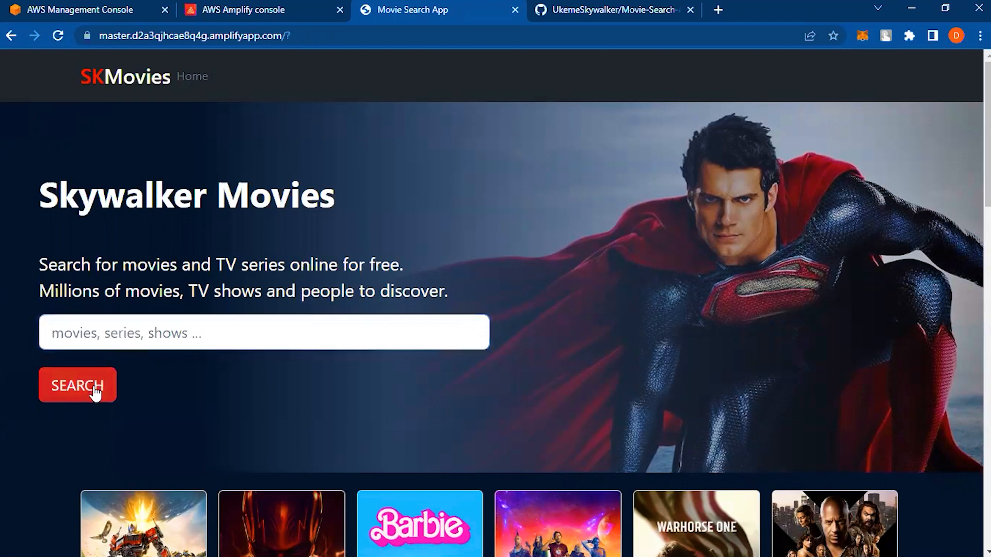
Enter "transformers" again as the movie search term and run the search on the live site.
left_click(161, 343)
type("transformers")
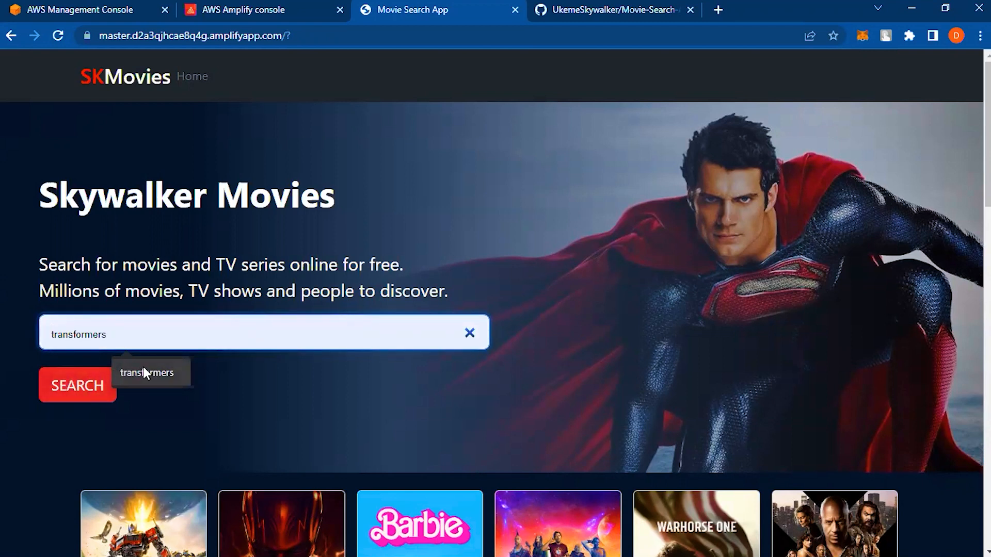
left_click(144, 367)
left_click(76, 388)
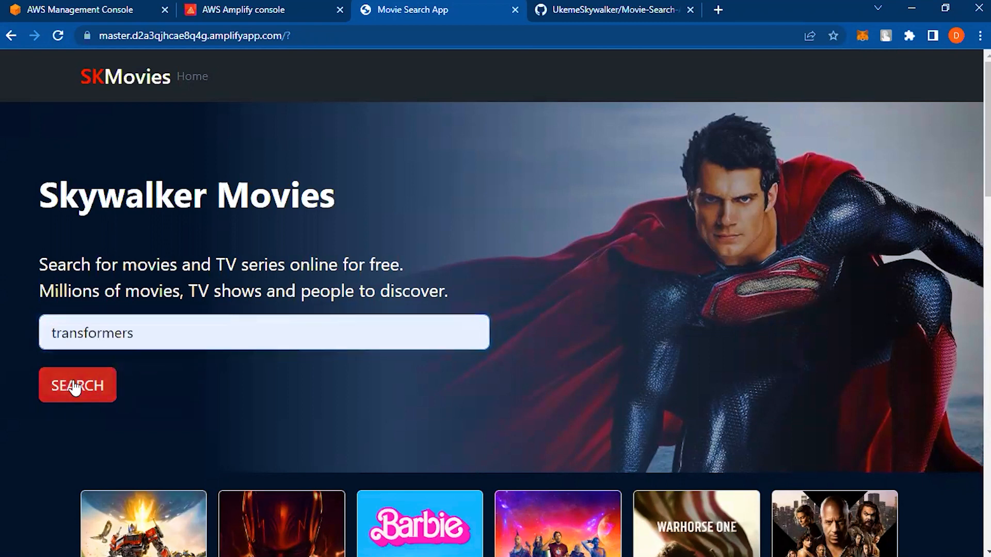
Review the Transformers search results and the recommendations based on them, then return to the site header.
scroll(313, 450, "down", 3)
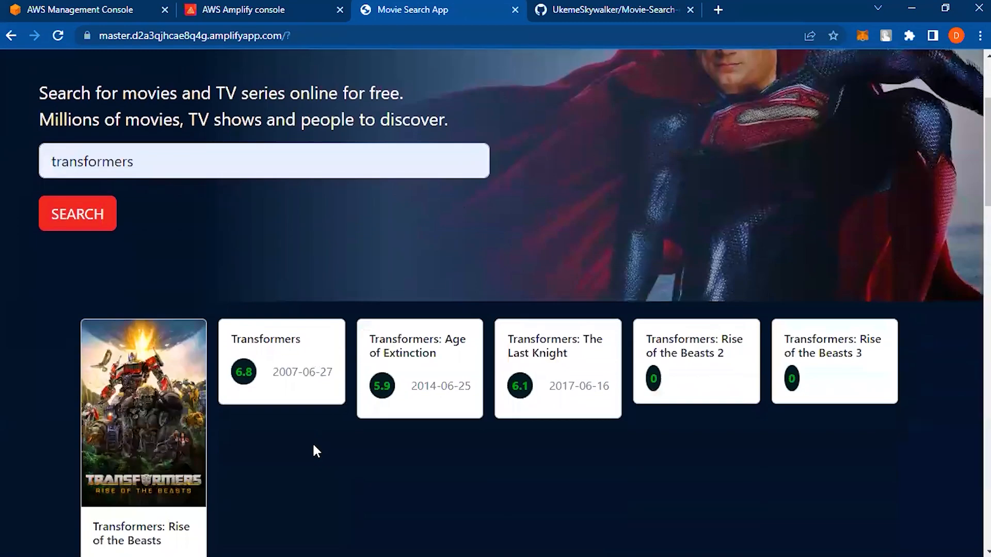
scroll(313, 445, "down", 2)
scroll(313, 446, "down", 1)
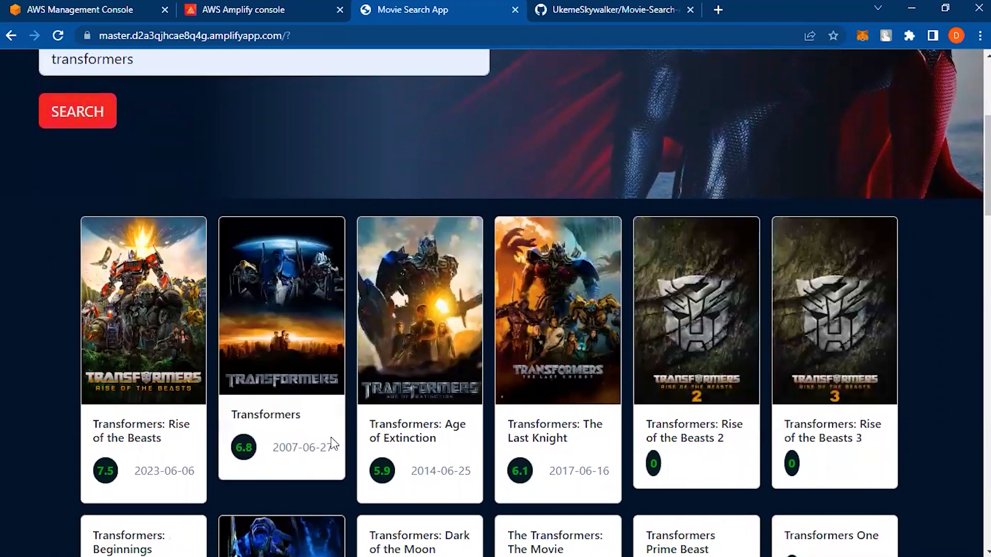
scroll(330, 438, "down", 1)
scroll(330, 437, "down", 10)
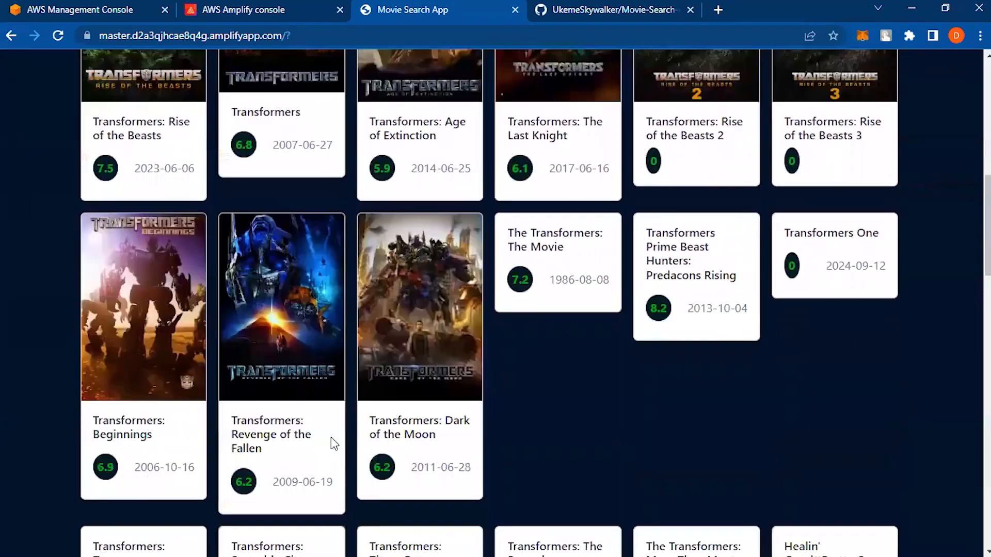
scroll(330, 438, "down", 5)
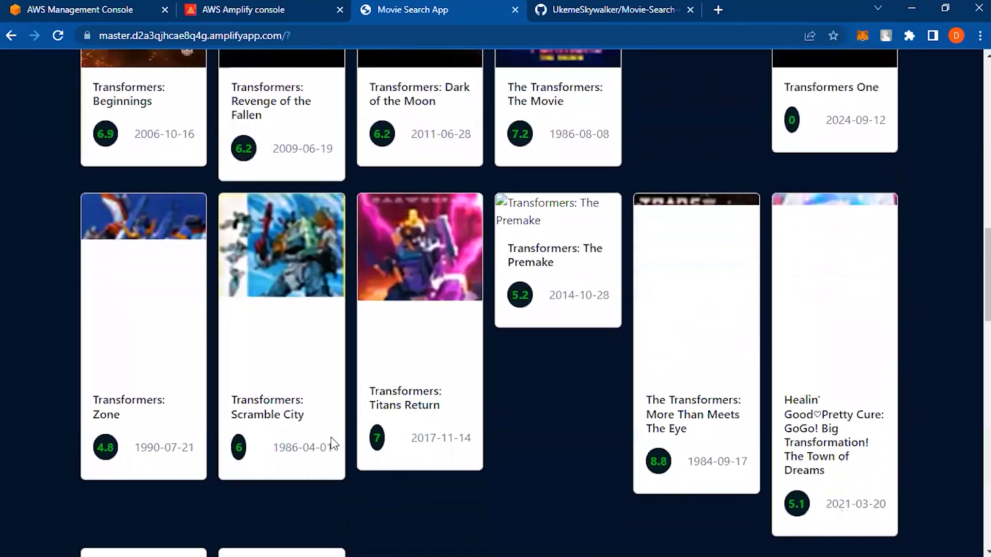
scroll(331, 437, "down", 2)
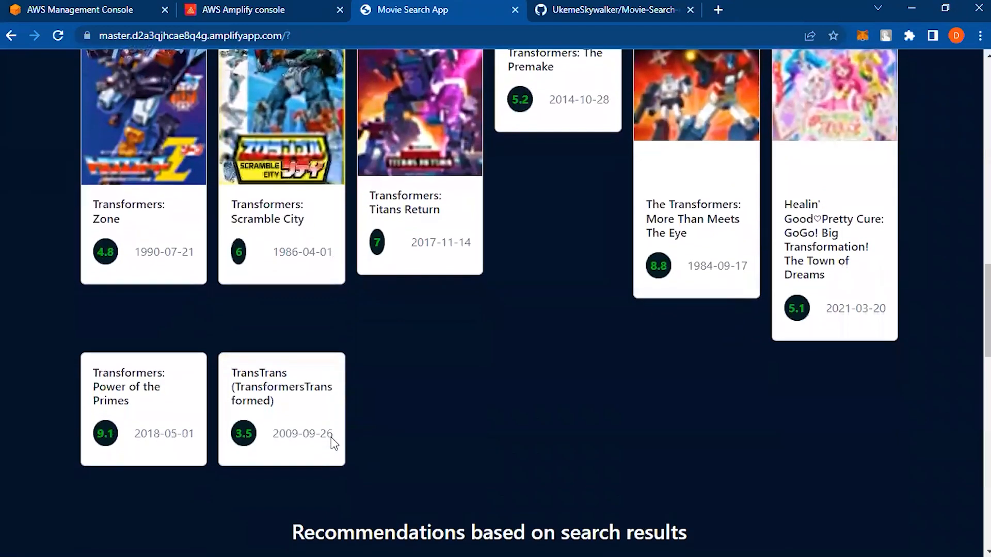
scroll(330, 437, "down", 5)
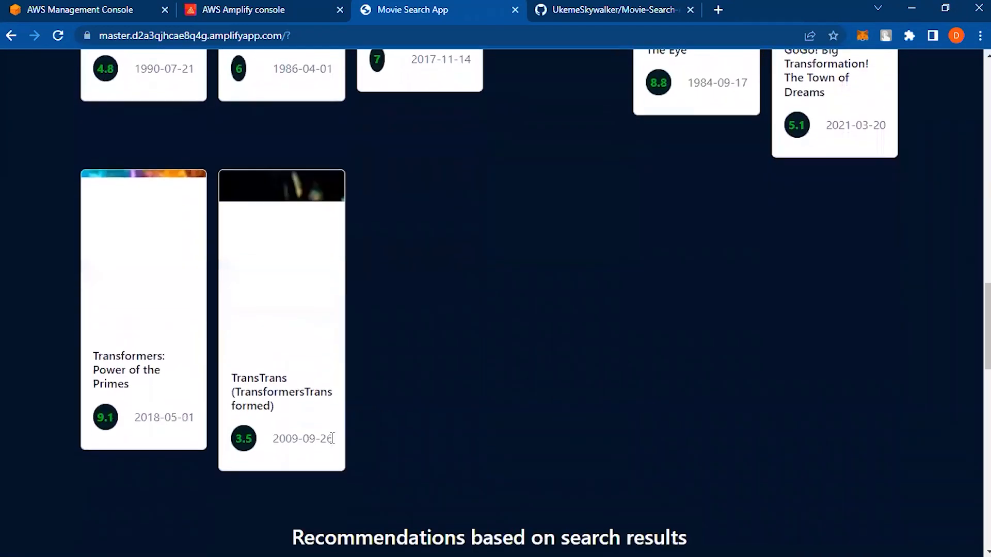
scroll(330, 438, "down", 4)
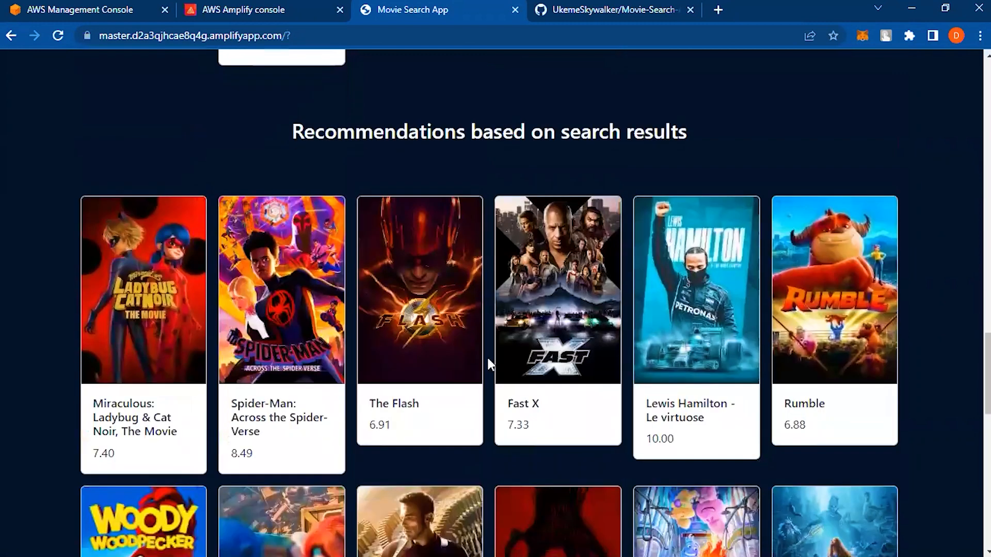
scroll(484, 506, "down", 5)
scroll(484, 506, "up", 20)
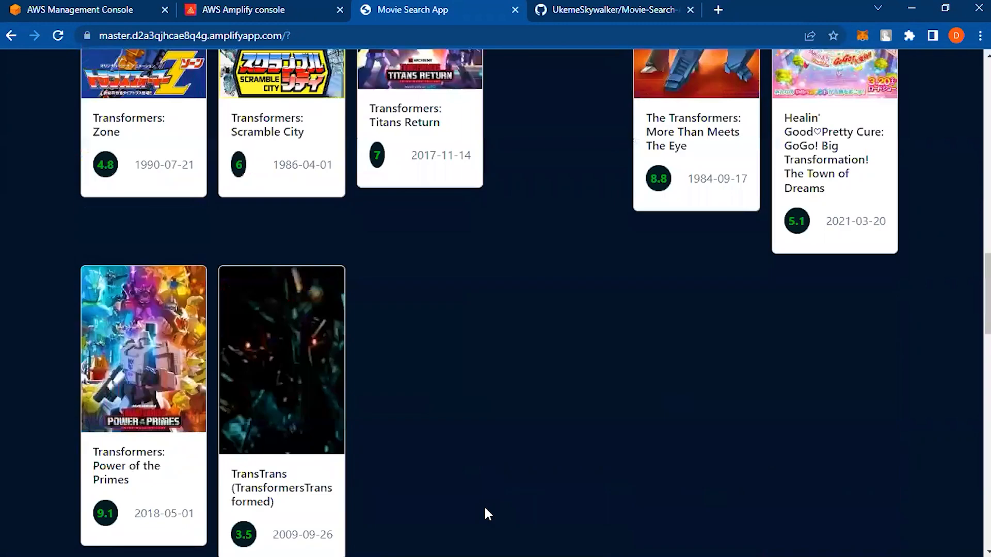
scroll(484, 505, "up", 9)
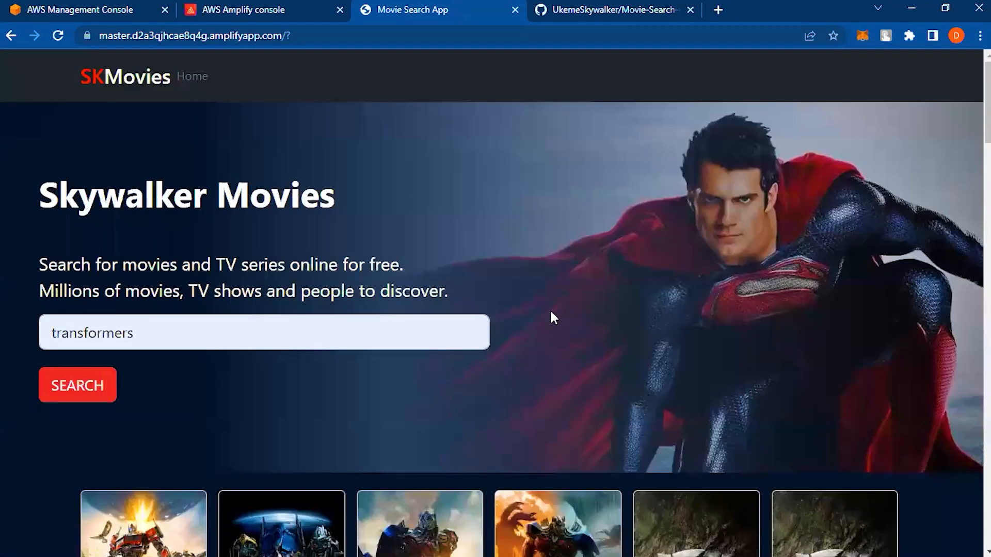
Clear the search term from the movie search field.
mouse_move(482, 324)
left_click(469, 333)
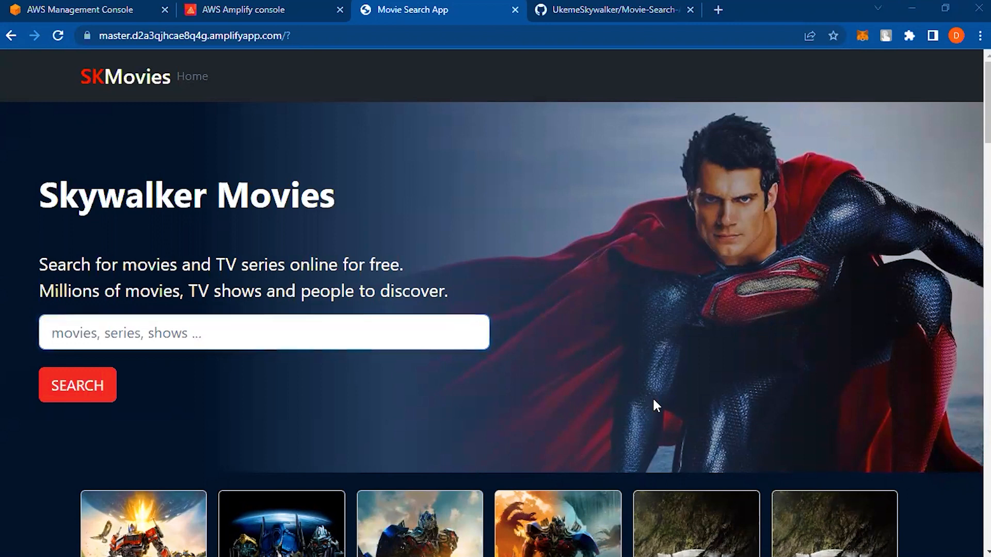
key("alt+Tab")
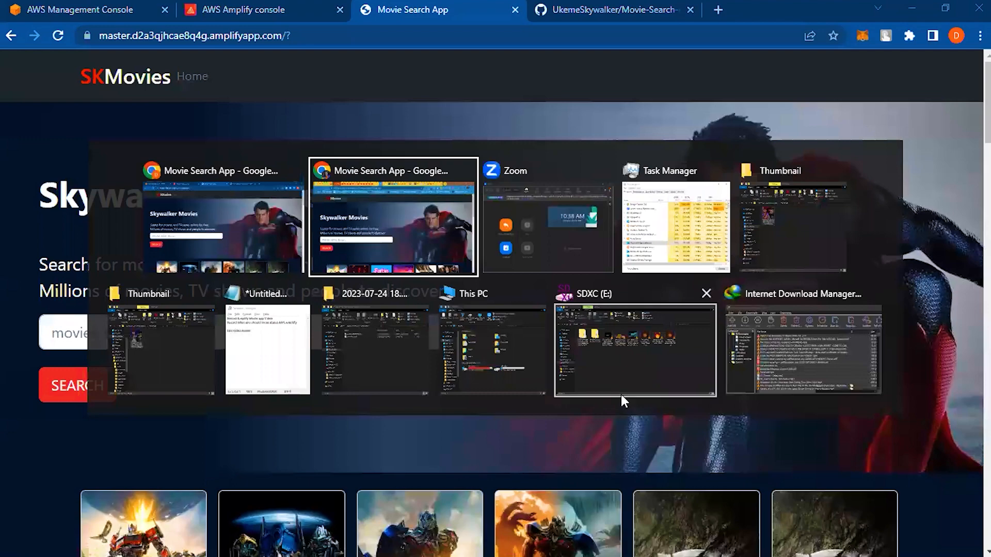
key("alt+Tab")
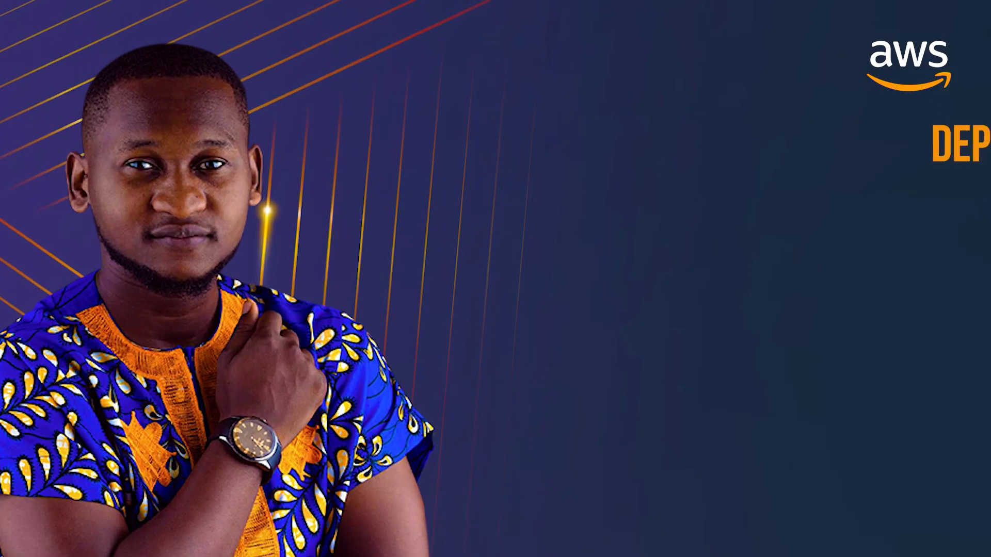